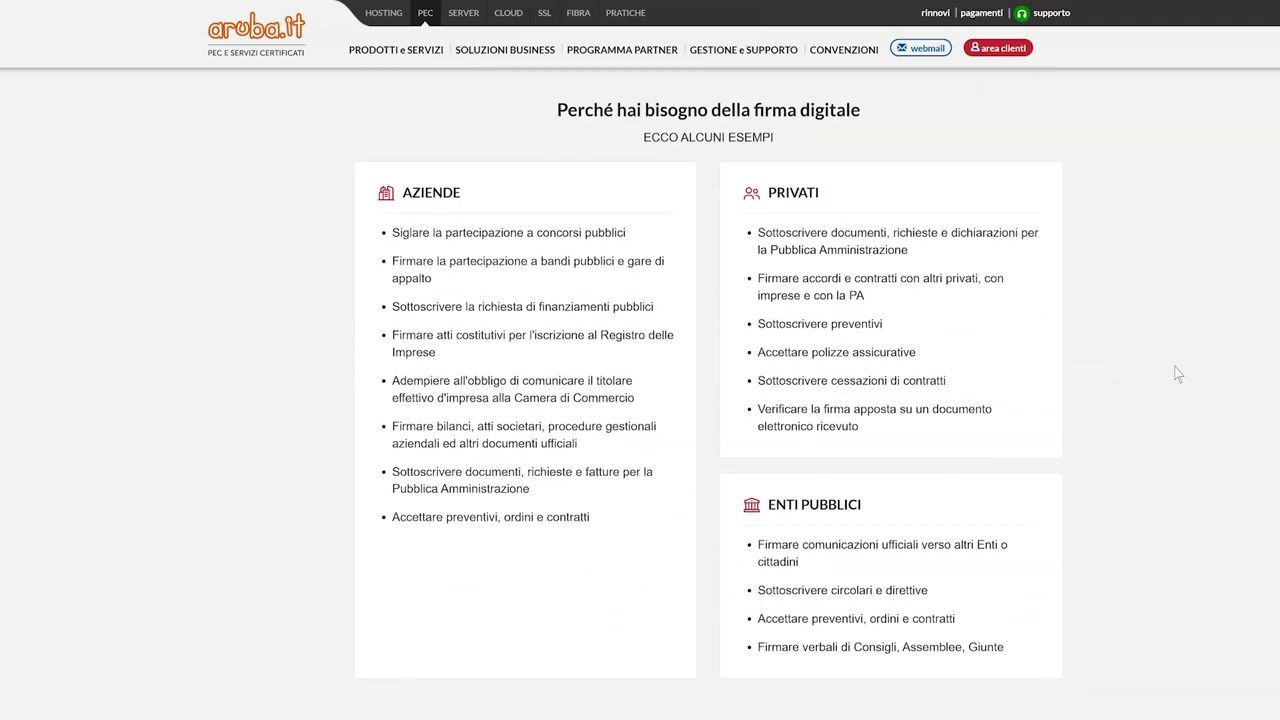
Step: Load the Aruba Webmail site at webmail.aruba.it
scroll(1177, 373, "down", 5)
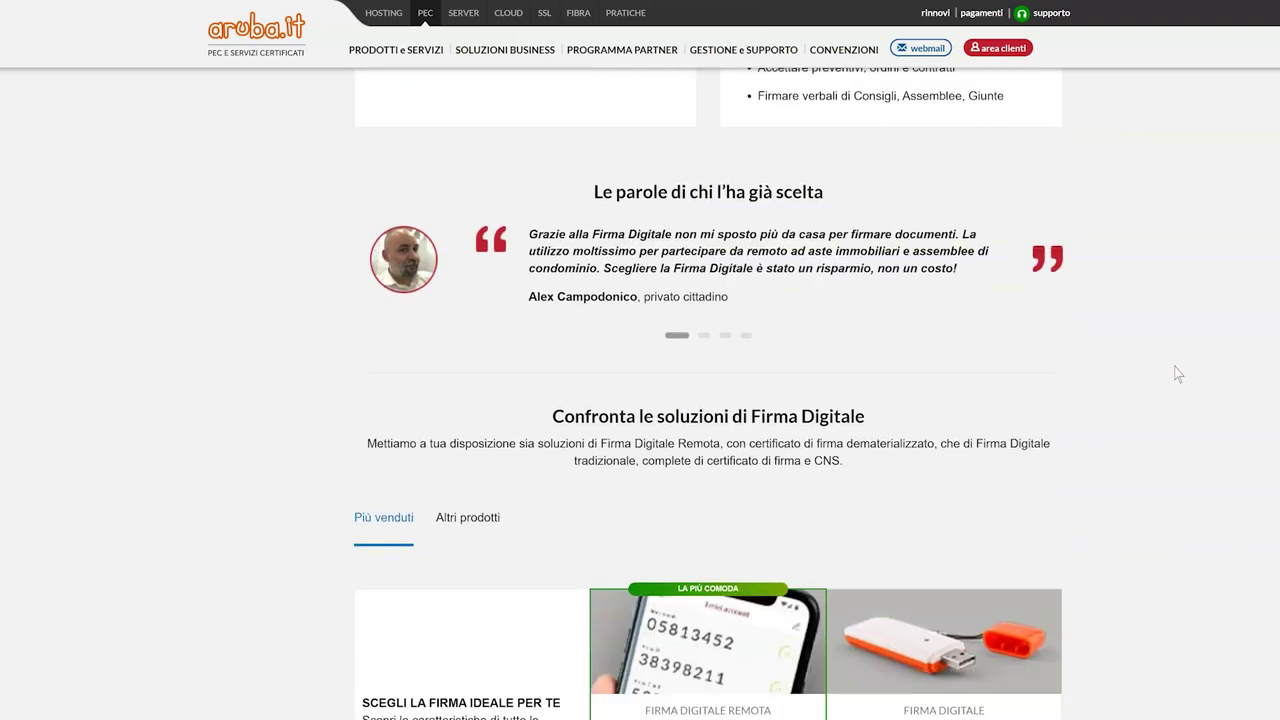
scroll(1177, 373, "down", 1)
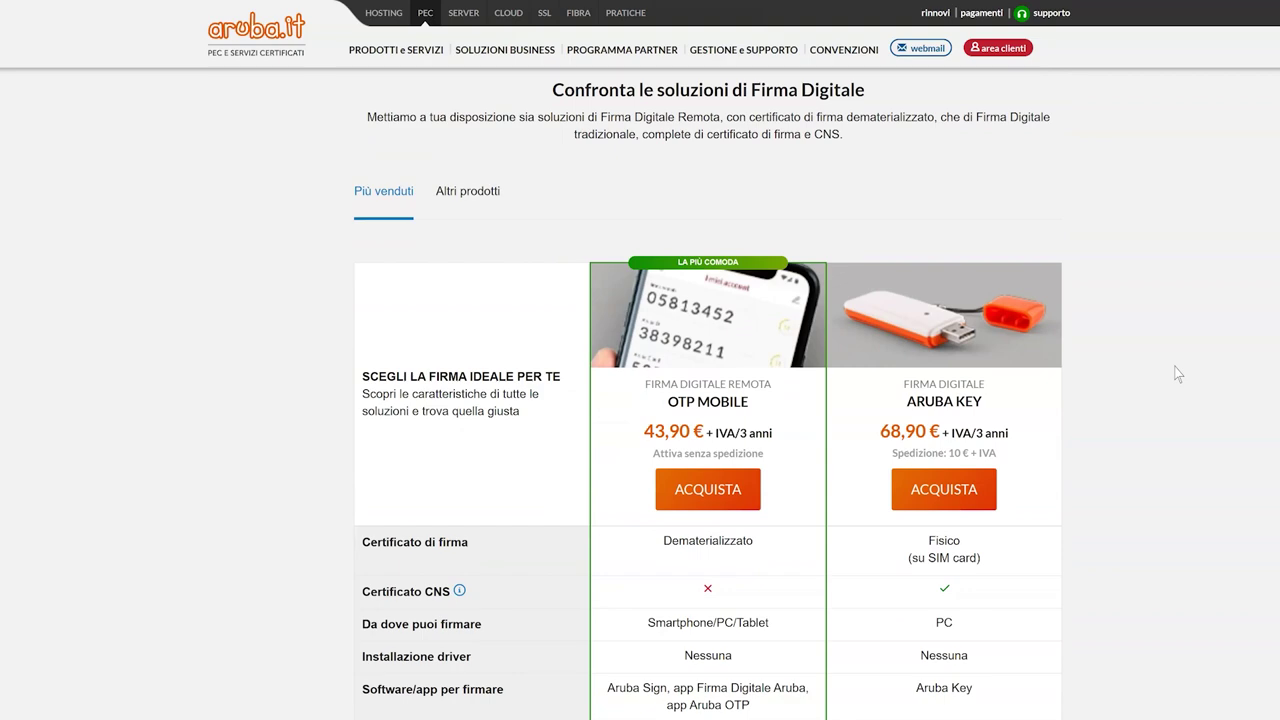
scroll(1177, 373, "up", 14)
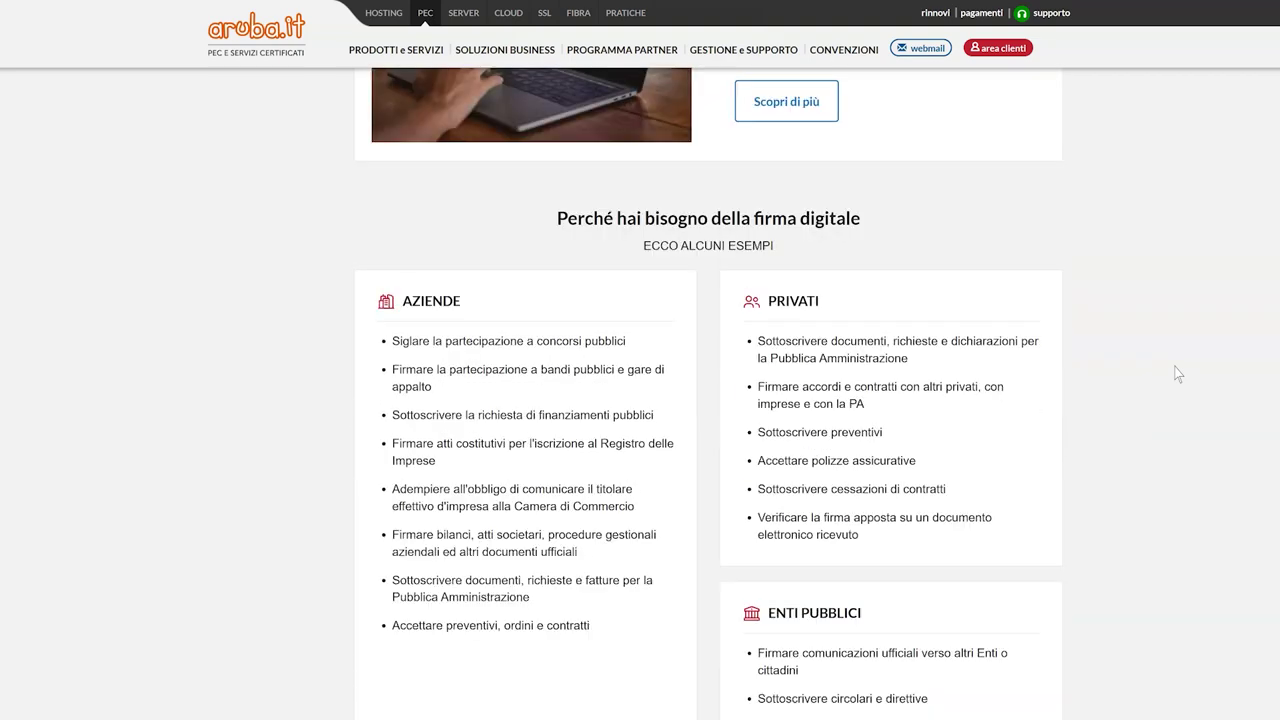
scroll(1177, 373, "up", 7)
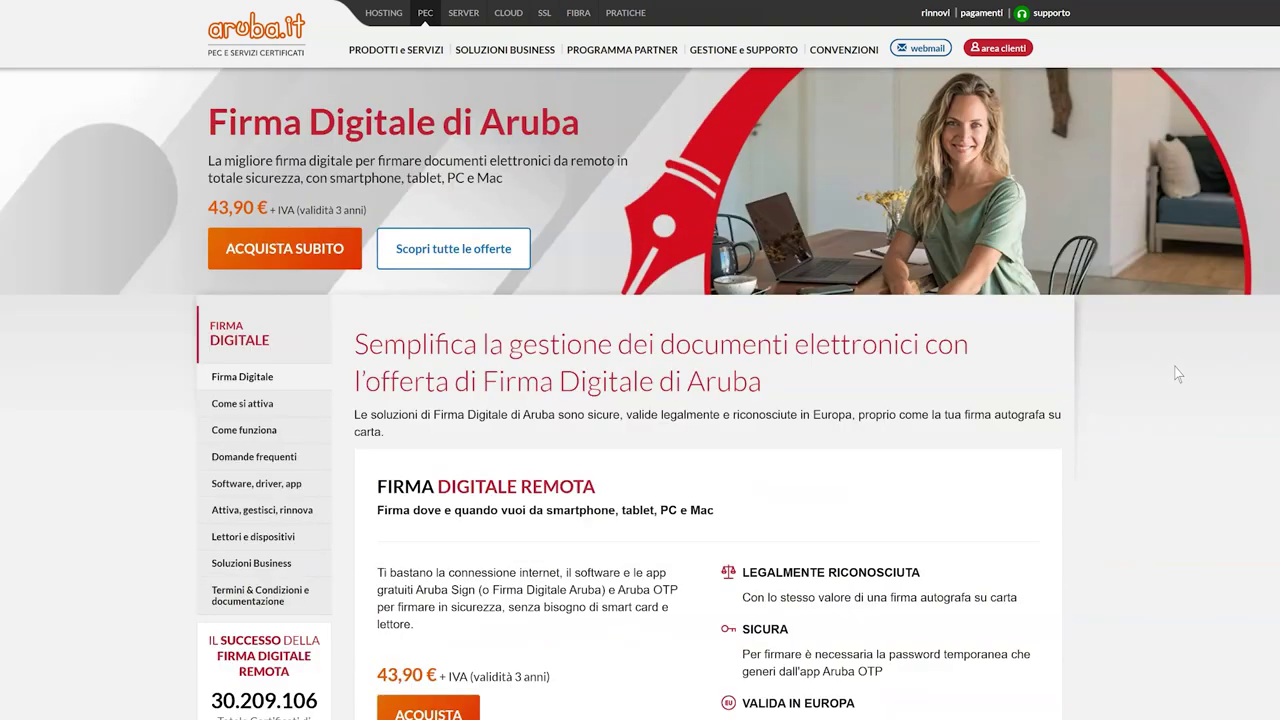
mouse_move(418, 78)
left_click(352, 53)
type("webmail.aruba.it")
key("Return")
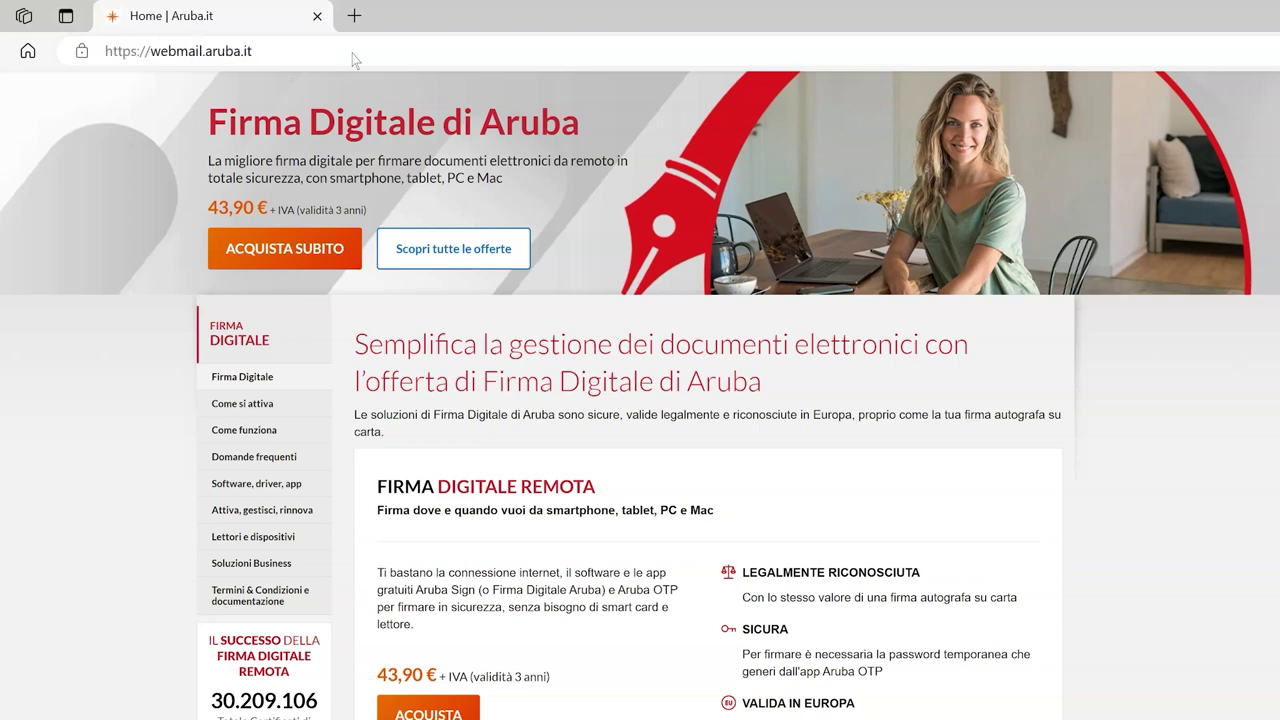
Step: Log in with the mailbox e-mail and password, then go to Impostazioni > Firma Digitale
left_click(957, 337)
left_click(940, 375)
type("********")
left_click(934, 531)
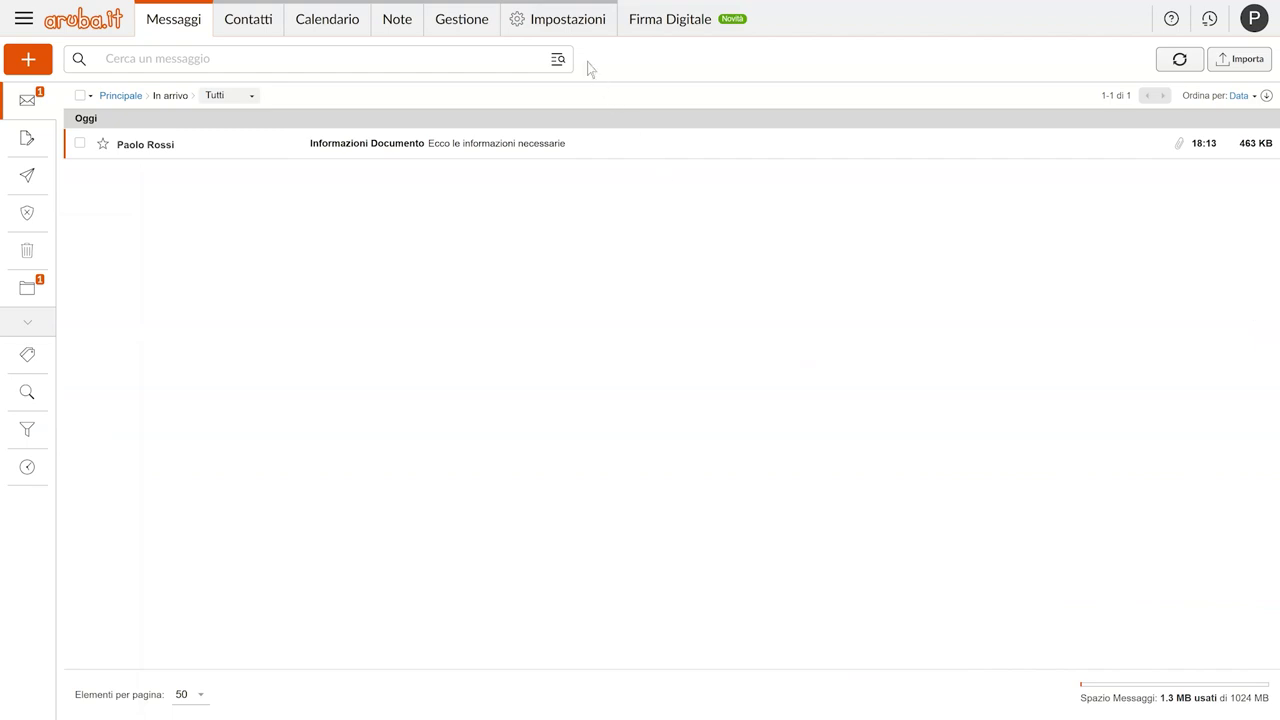
left_click(562, 26)
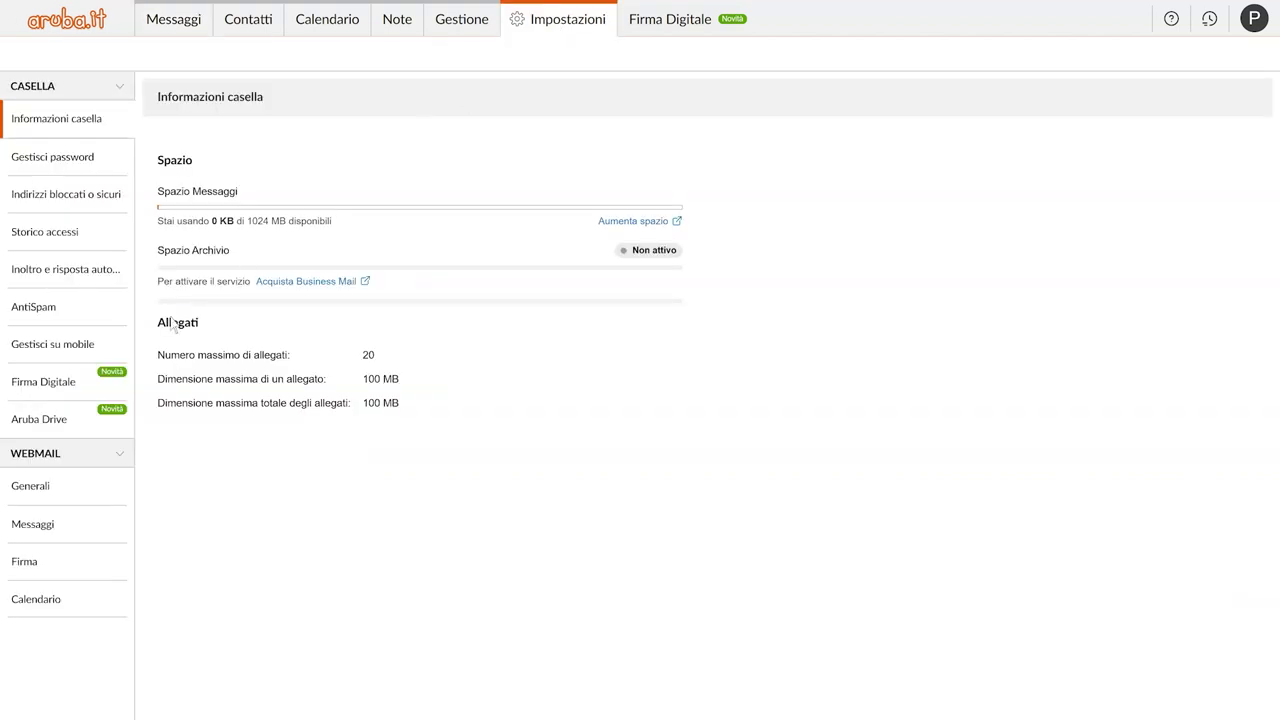
left_click(84, 390)
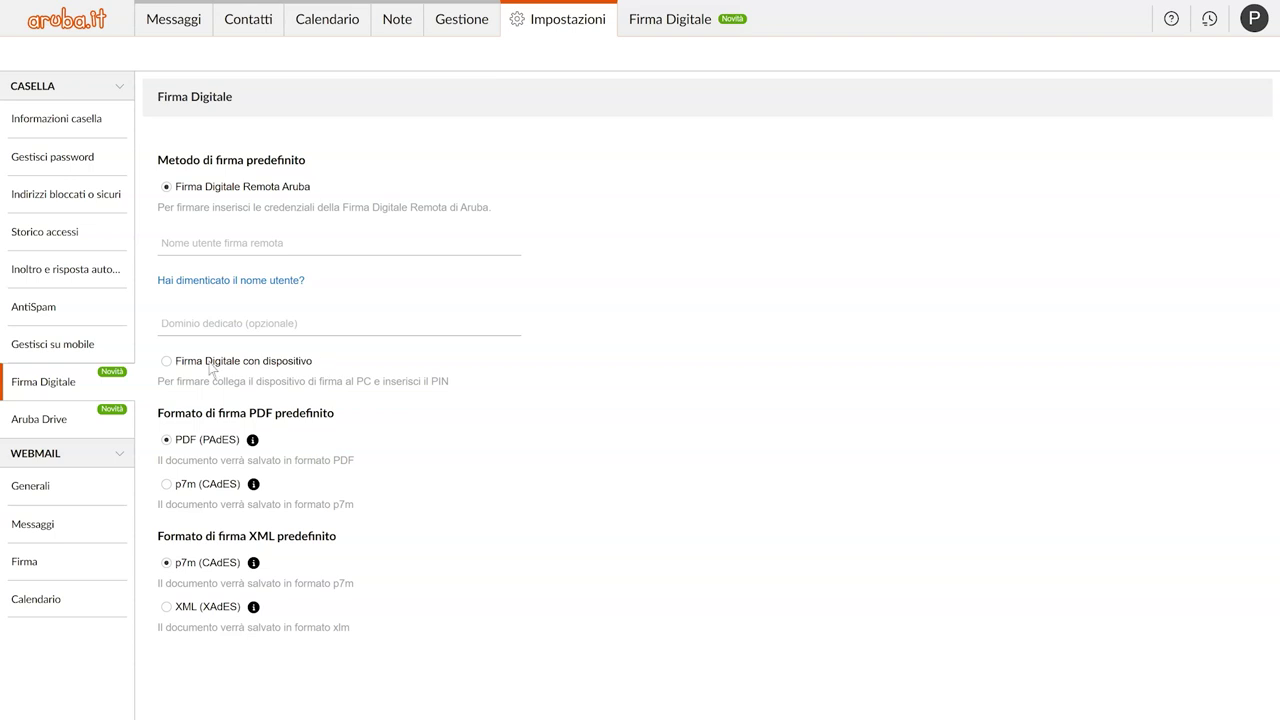
Step: Make Firma Digitale con dispositivo the default signing method and save the settings
left_click(167, 364)
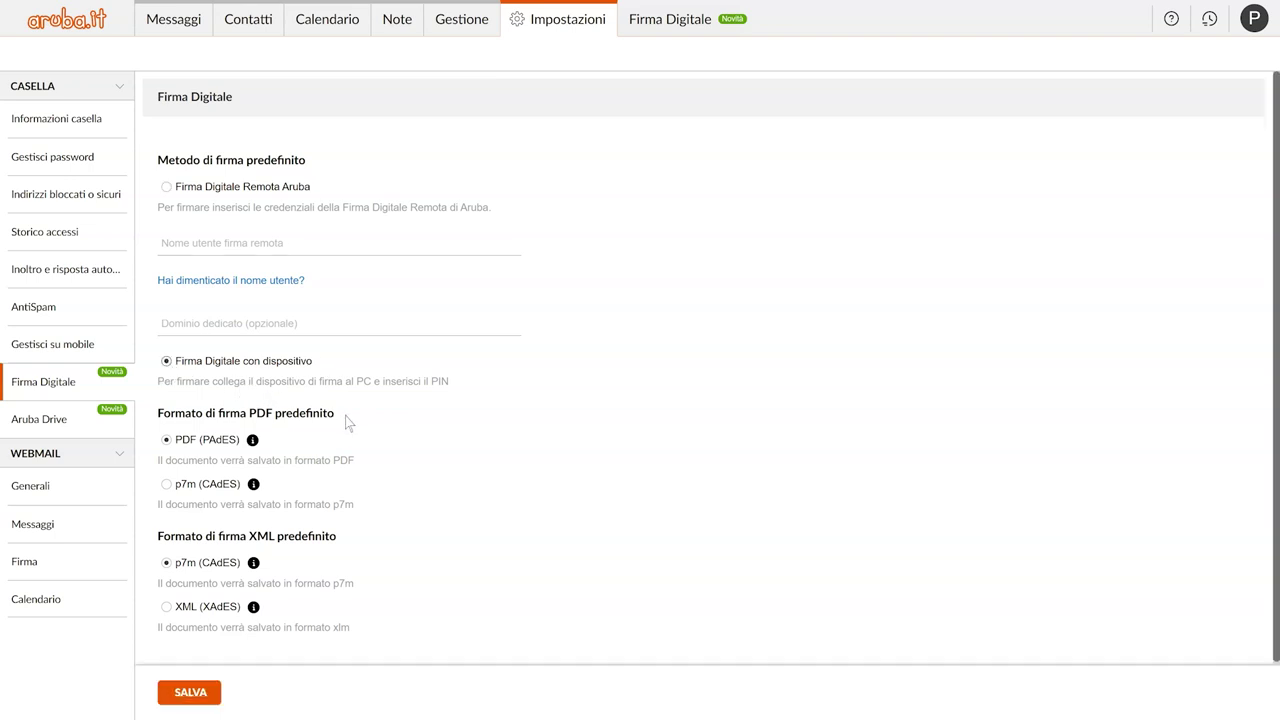
mouse_move(253, 446)
mouse_move(255, 487)
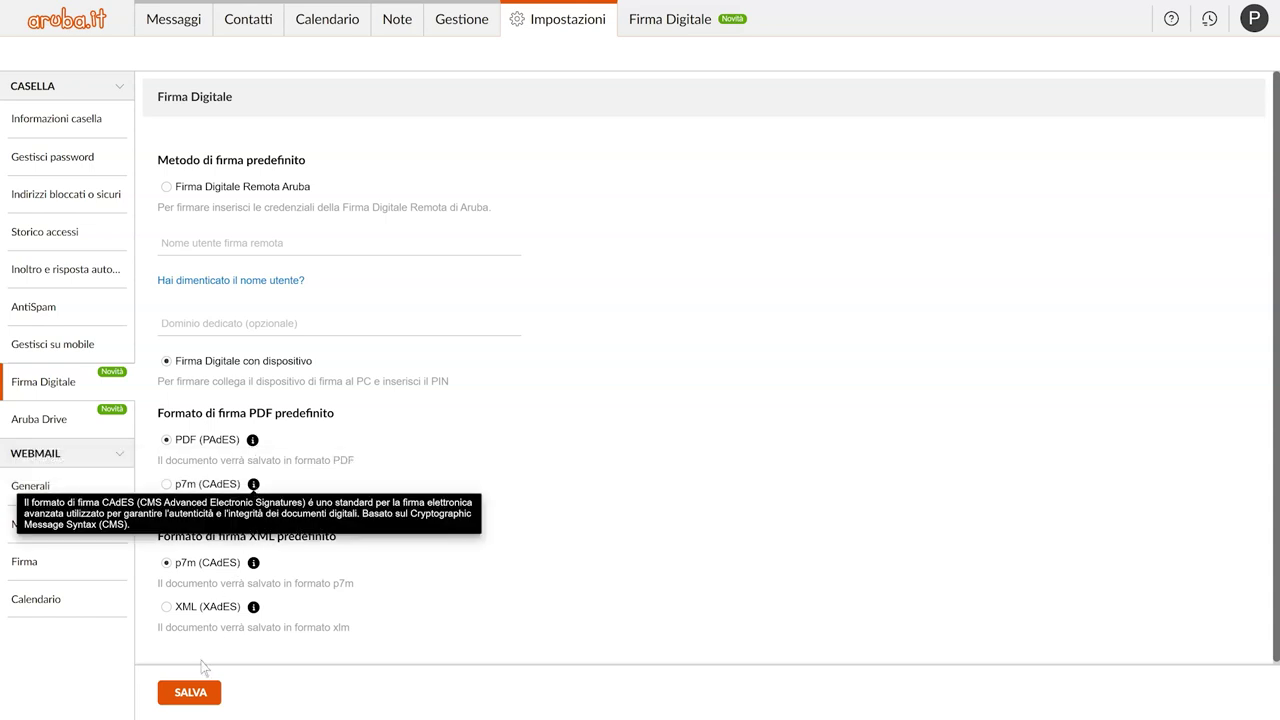
left_click(192, 695)
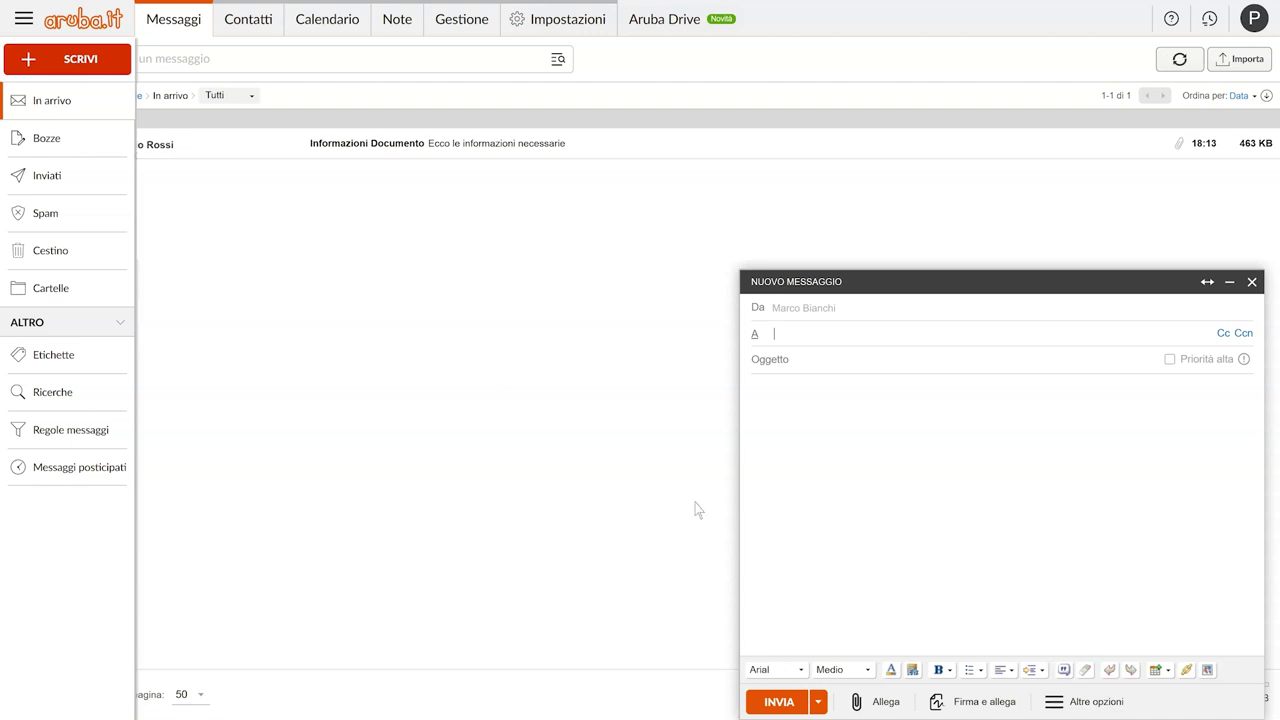
Step: Load A - Documento.docx into Firma e allega, tick it, and proceed to signing
left_click(982, 704)
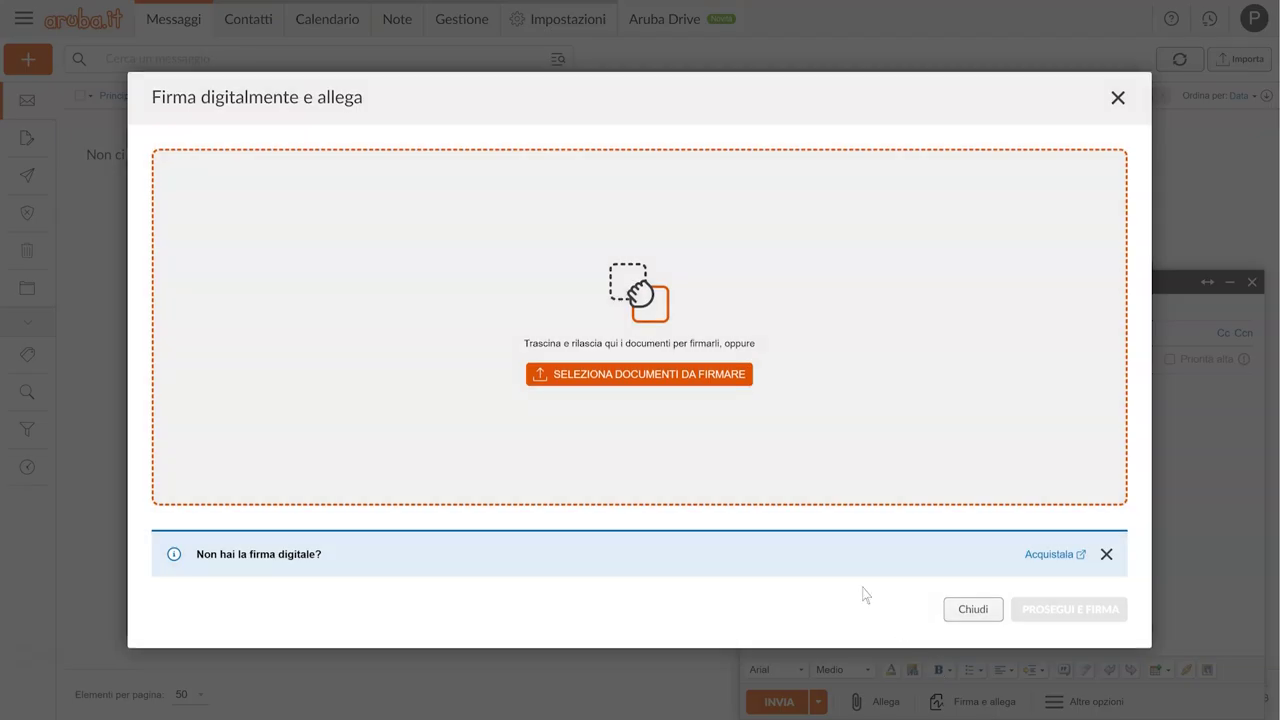
left_click(647, 377)
left_click(348, 261)
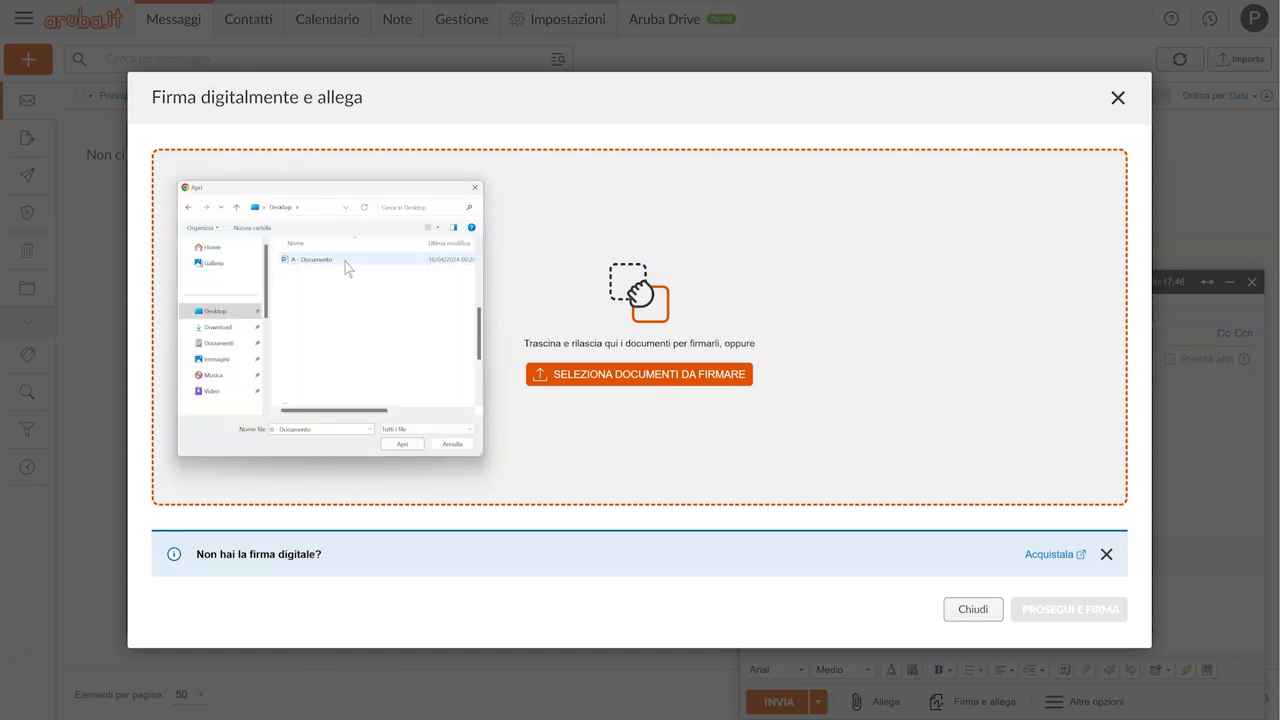
left_click(403, 444)
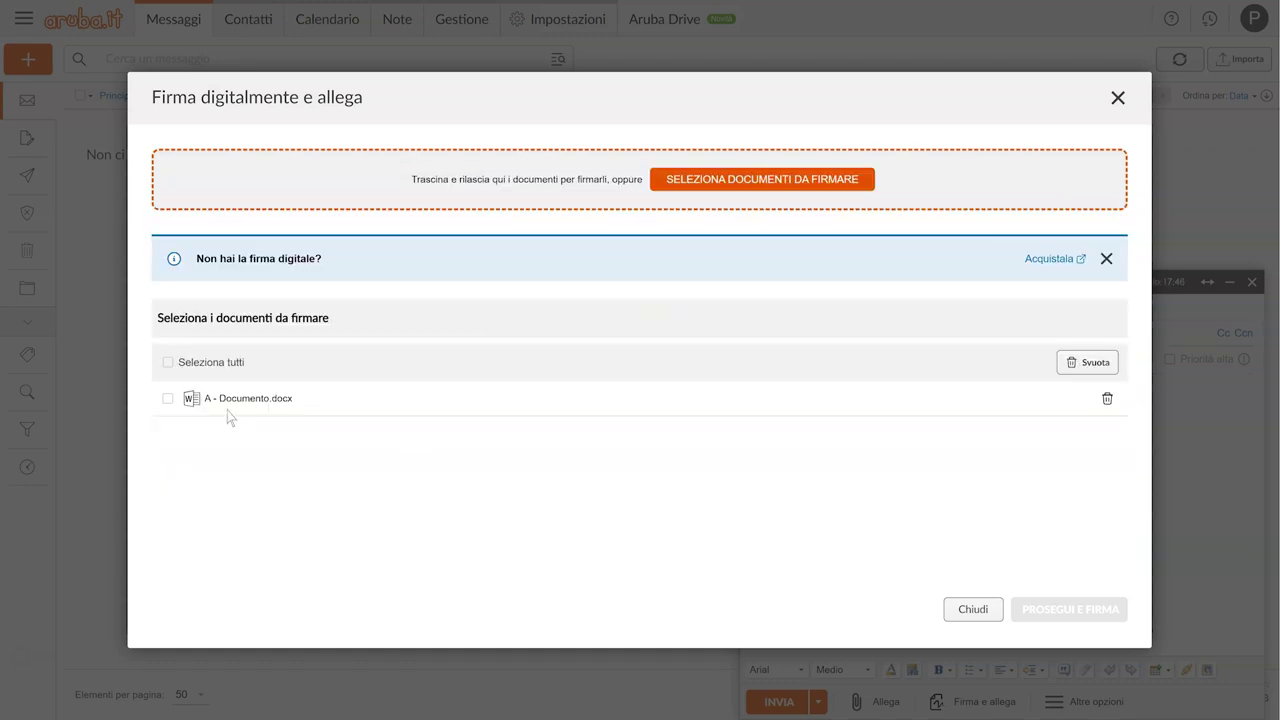
left_click(168, 399)
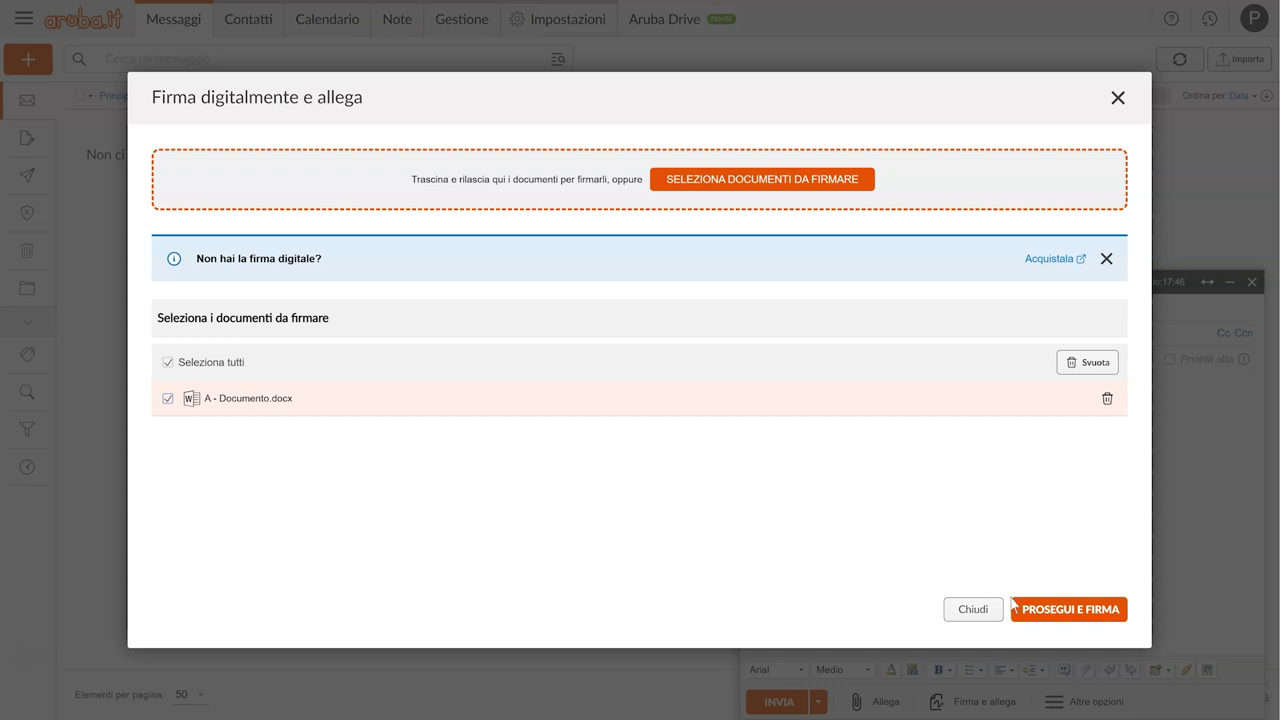
left_click(1061, 612)
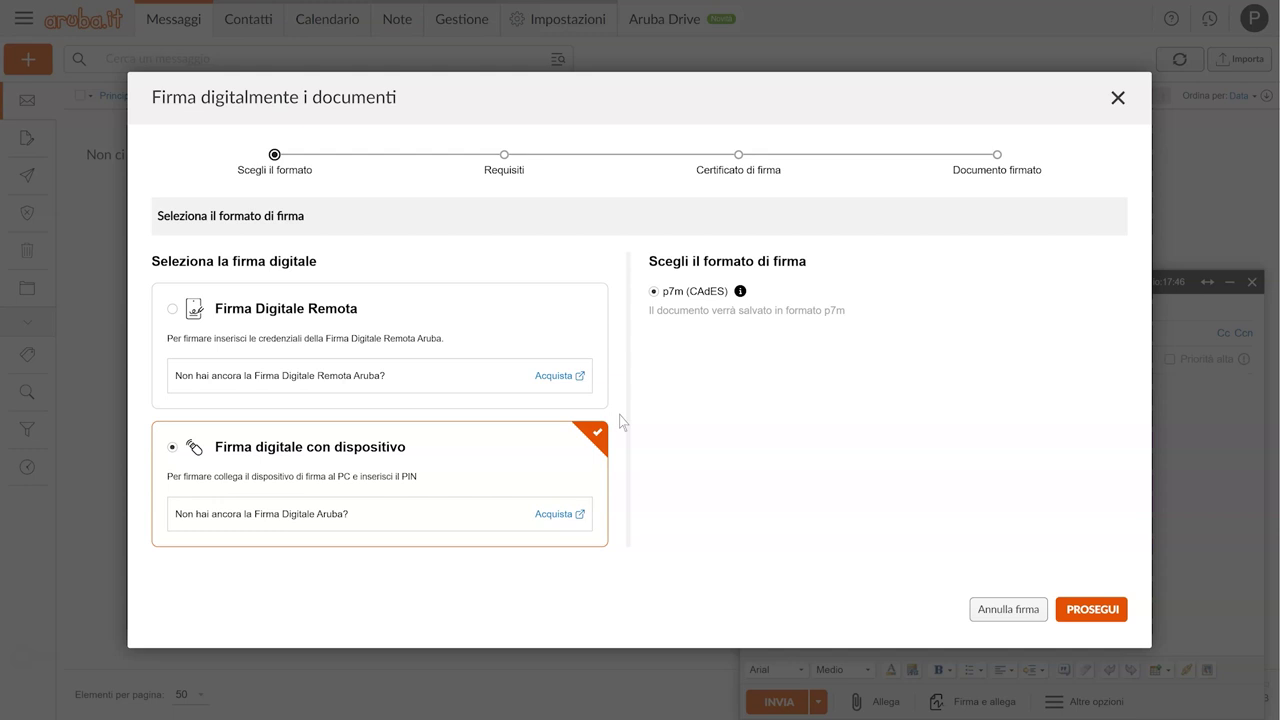
Step: Switch to Firma Digitale Remota and paste in the remote signature account password
left_click(174, 312)
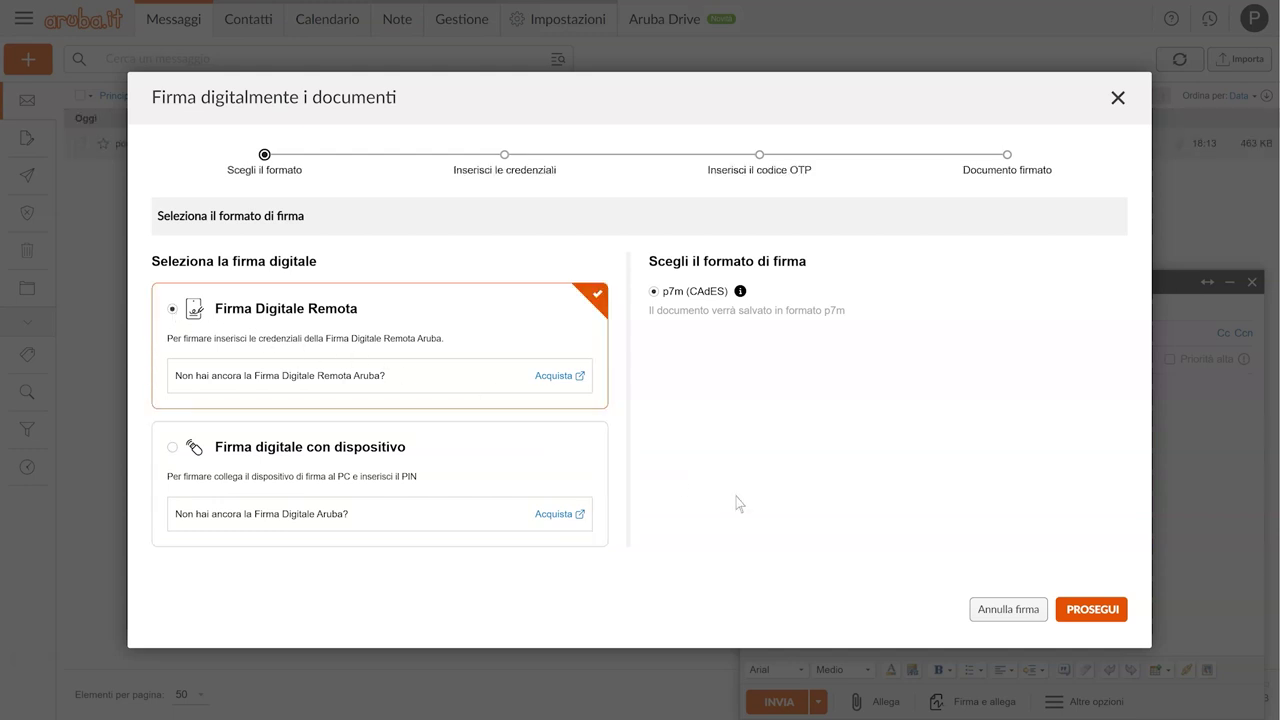
left_click(1075, 610)
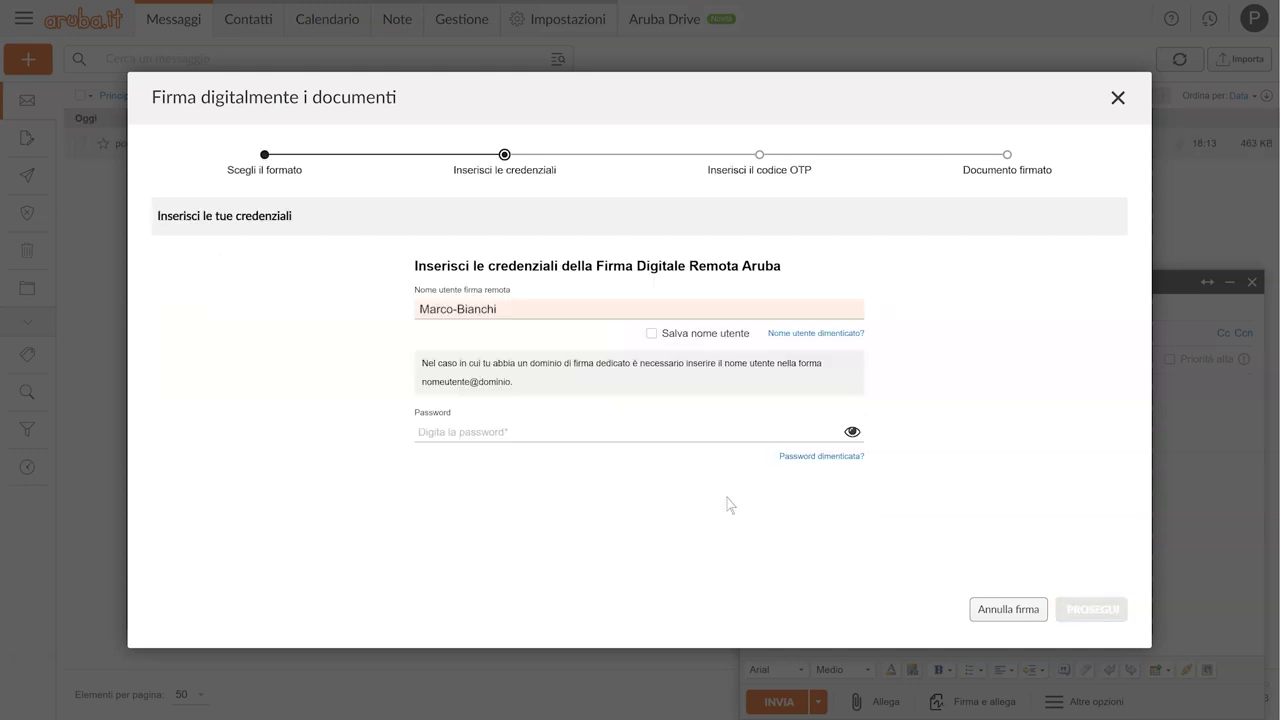
left_click(518, 432)
key("ctrl+v")
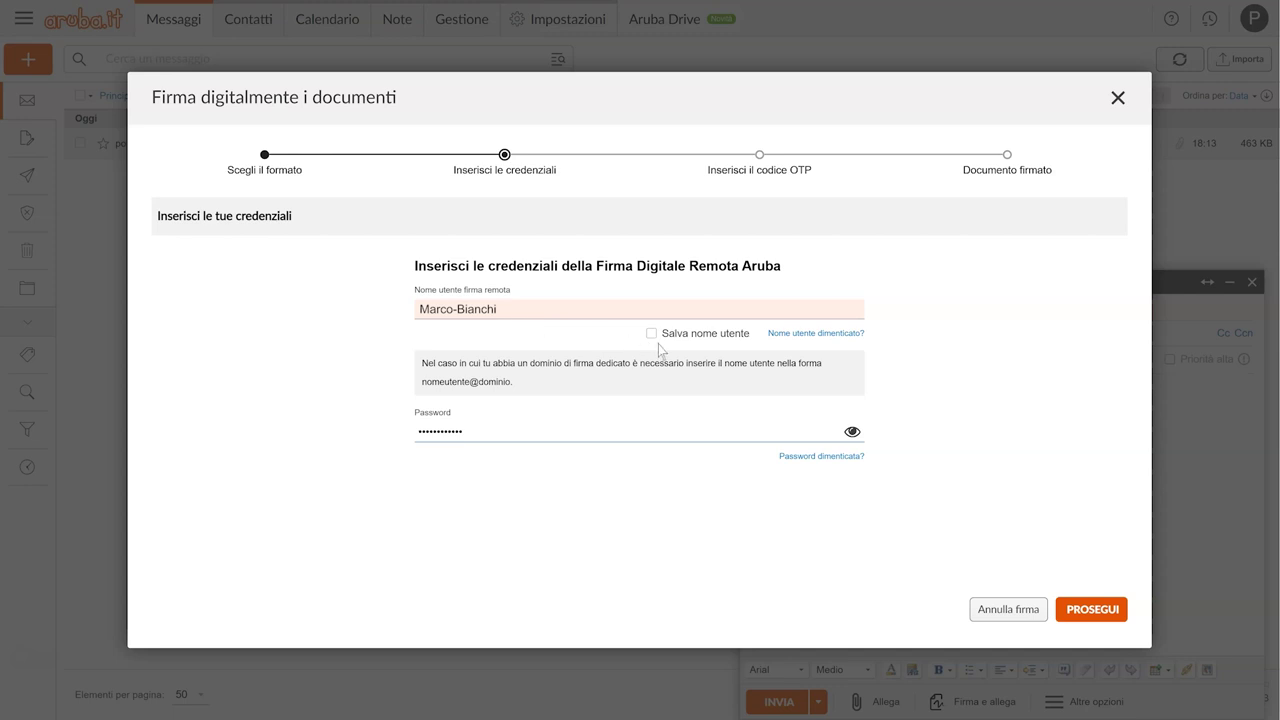
Step: Paste the OTP verification code and continue to sign the document
left_click(1092, 612)
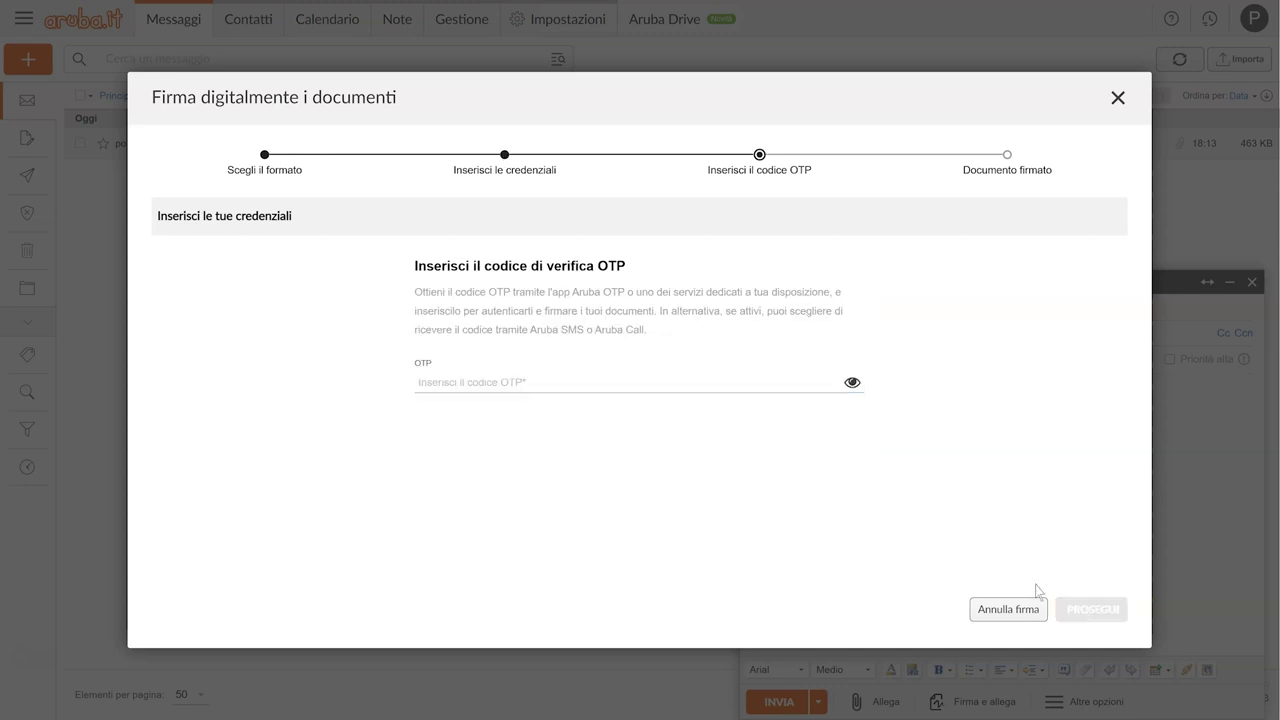
left_click(559, 390)
key("ctrl+v")
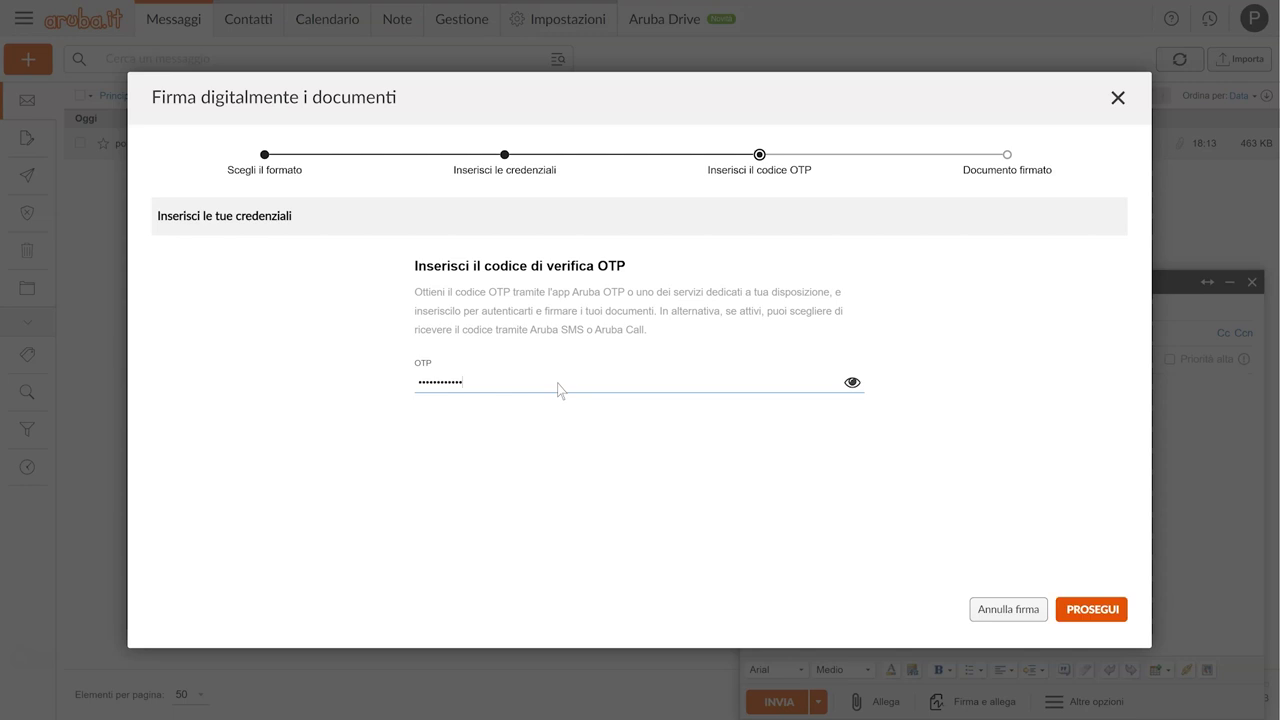
left_click(1091, 611)
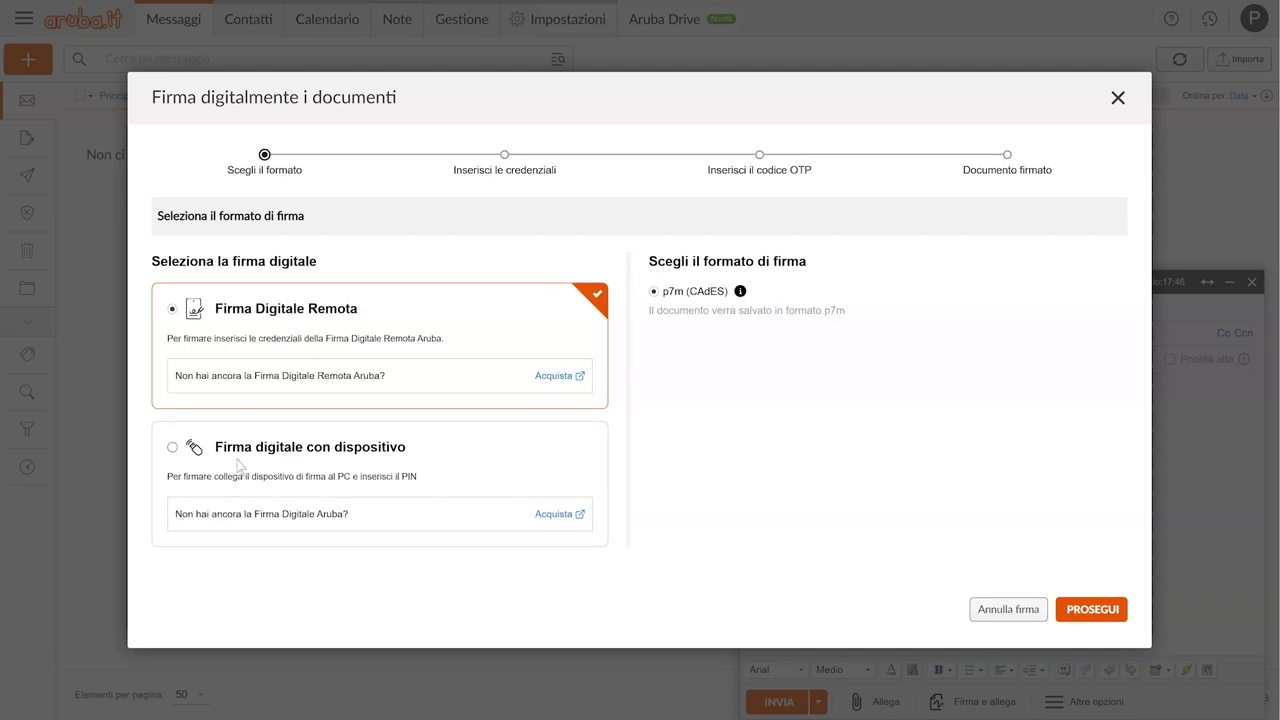
Step: Choose Firma digitale con dispositivo and proceed past the device requirements
left_click(173, 449)
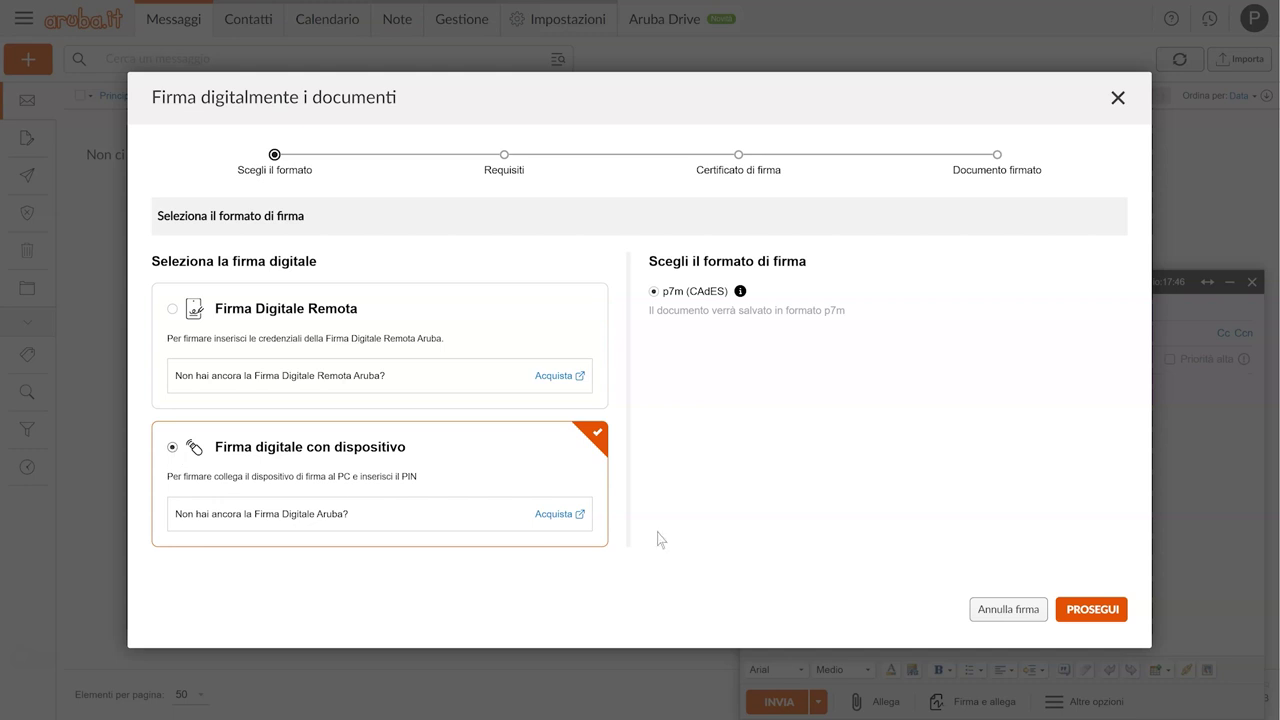
left_click(1093, 612)
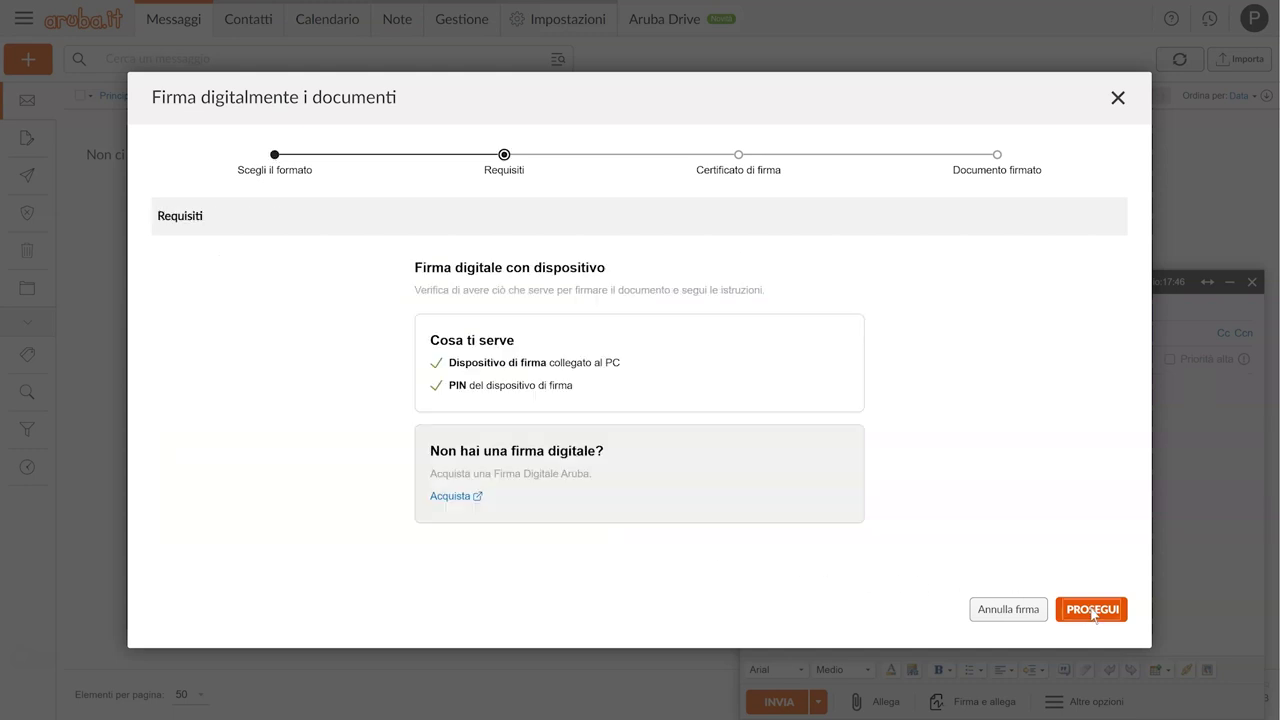
left_click(1093, 611)
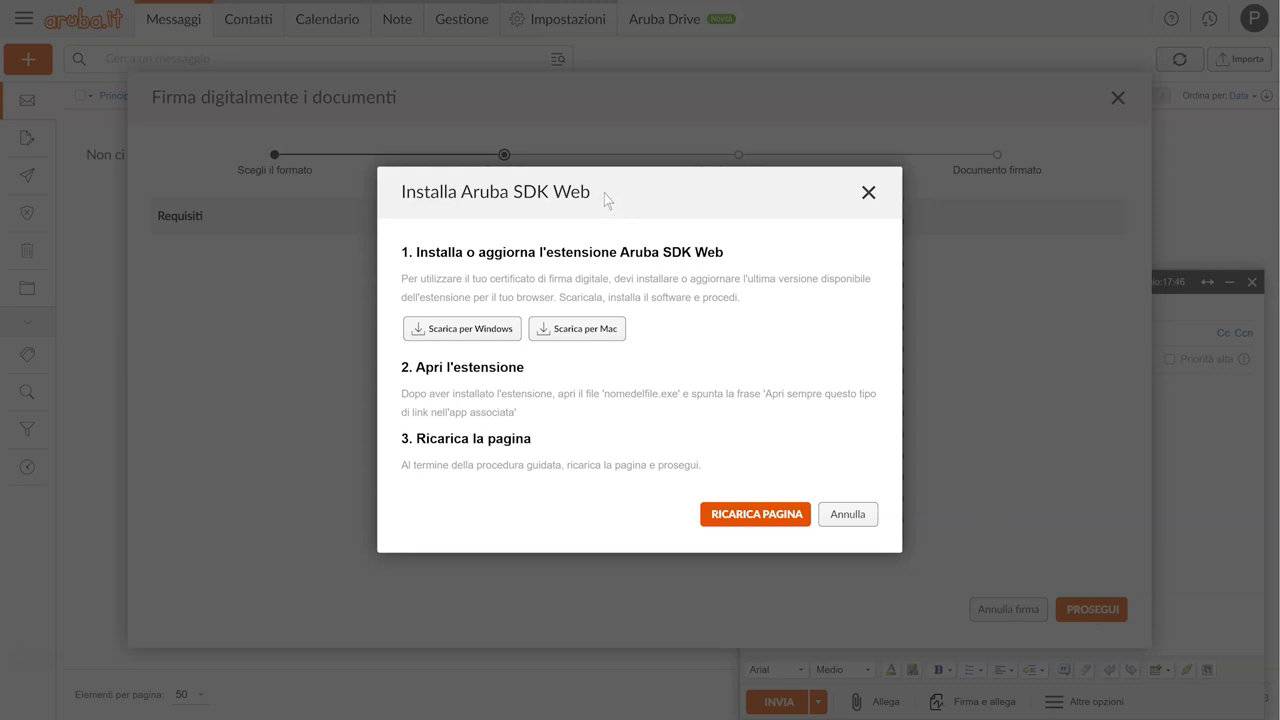
Step: Download Aruba SDK Web for Windows and start installing asdkweb-latest.msi
left_click(463, 329)
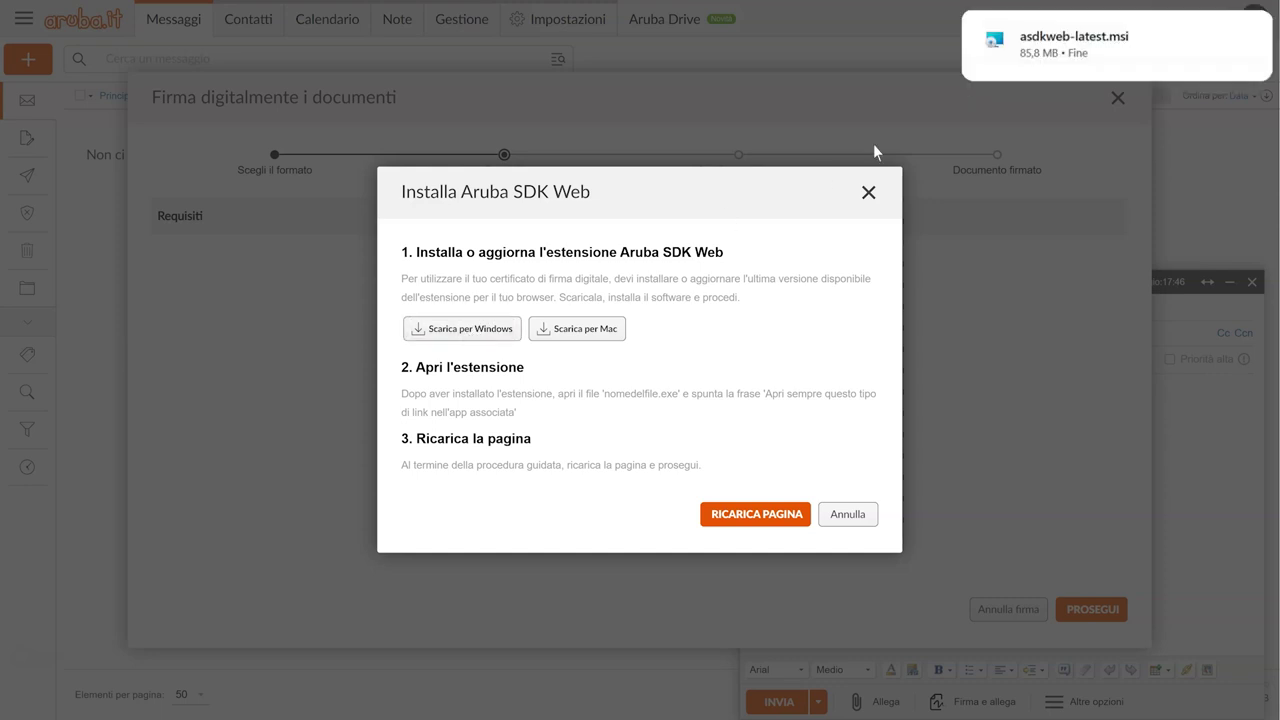
left_click(1075, 40)
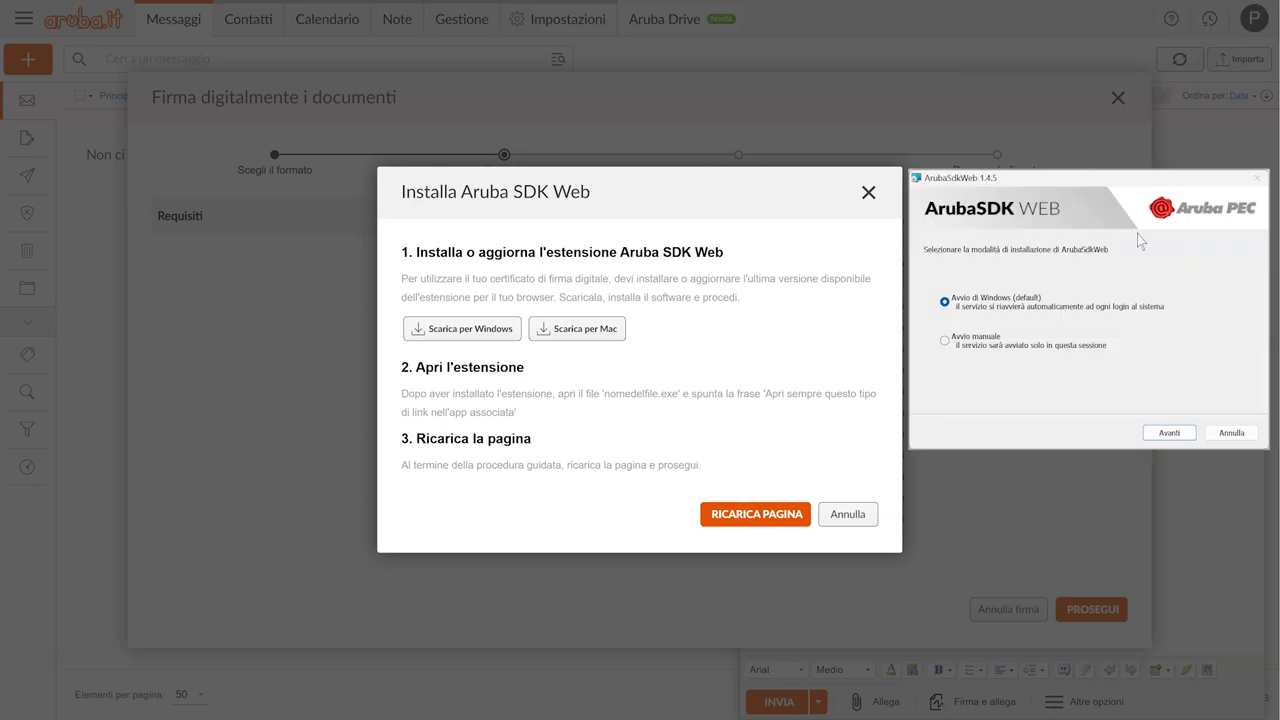
left_click(1169, 433)
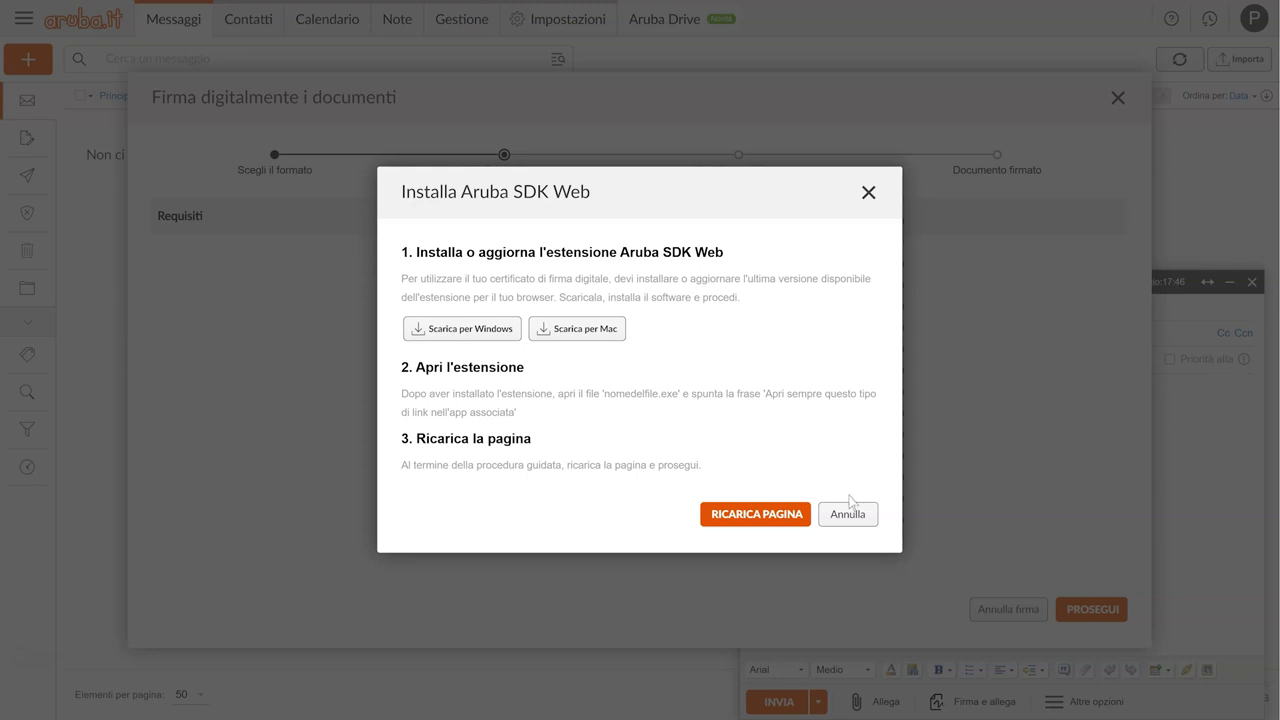
Step: Reload the page and select the signer's smart-card certificate for signing
left_click(756, 515)
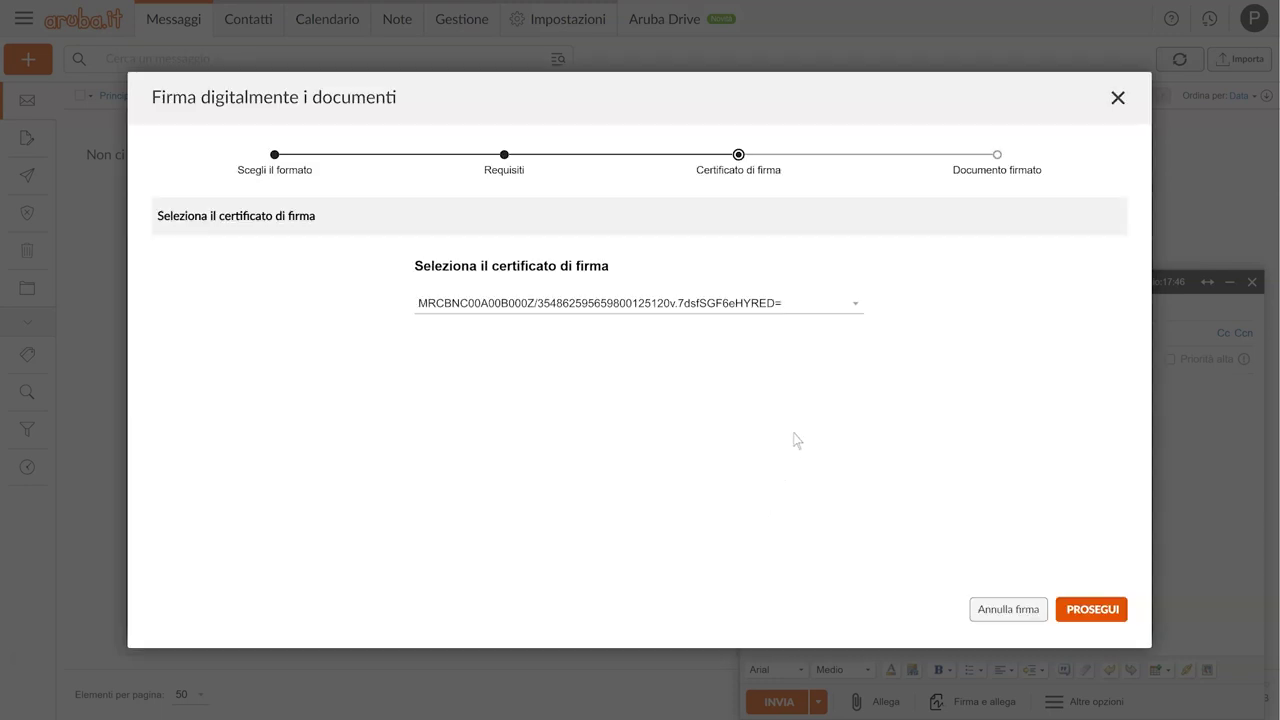
left_click(855, 308)
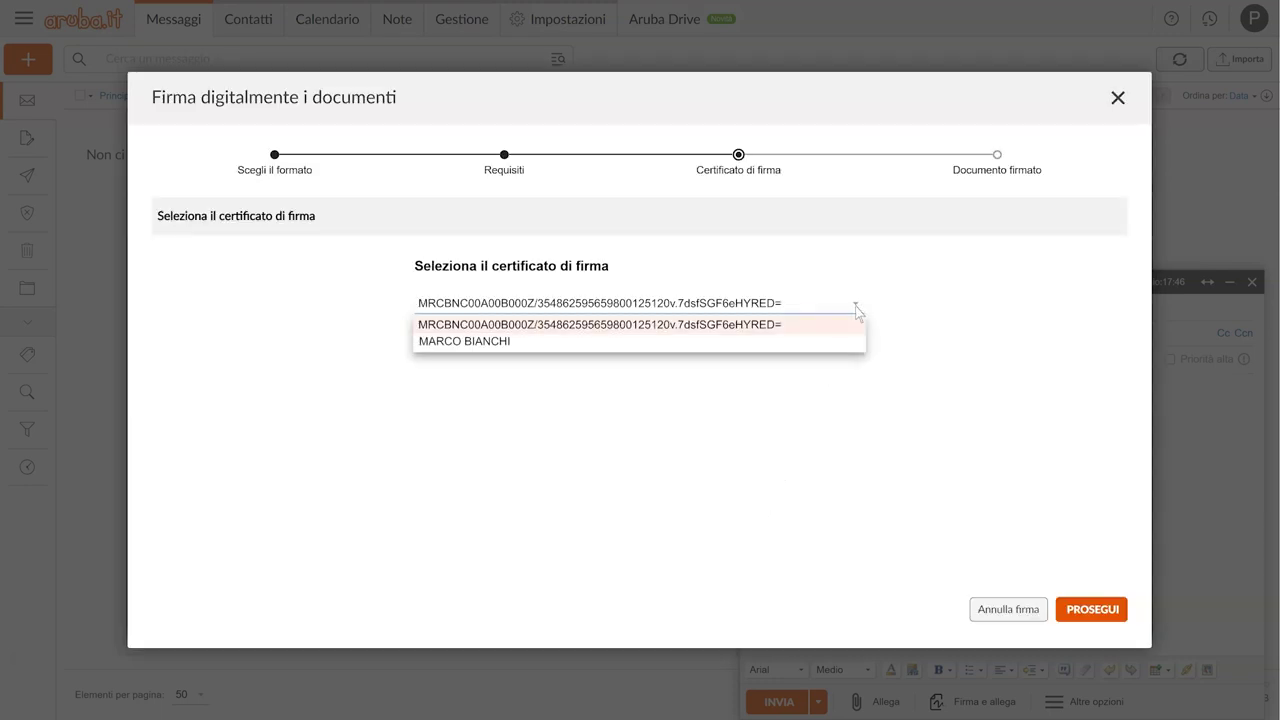
left_click(520, 341)
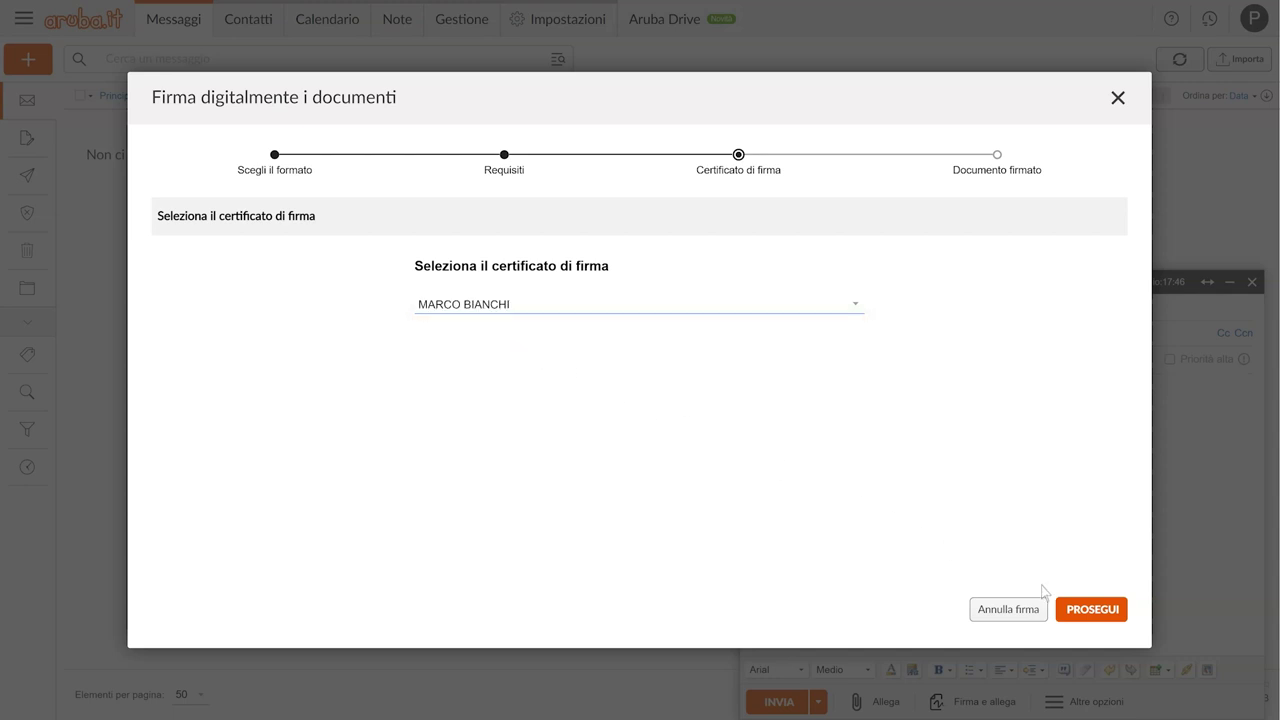
left_click(1091, 612)
Step: Enter the smart-card PIN to create A - Documento.docx.p7m and attach it
left_click(286, 389)
type("********")
left_click(334, 433)
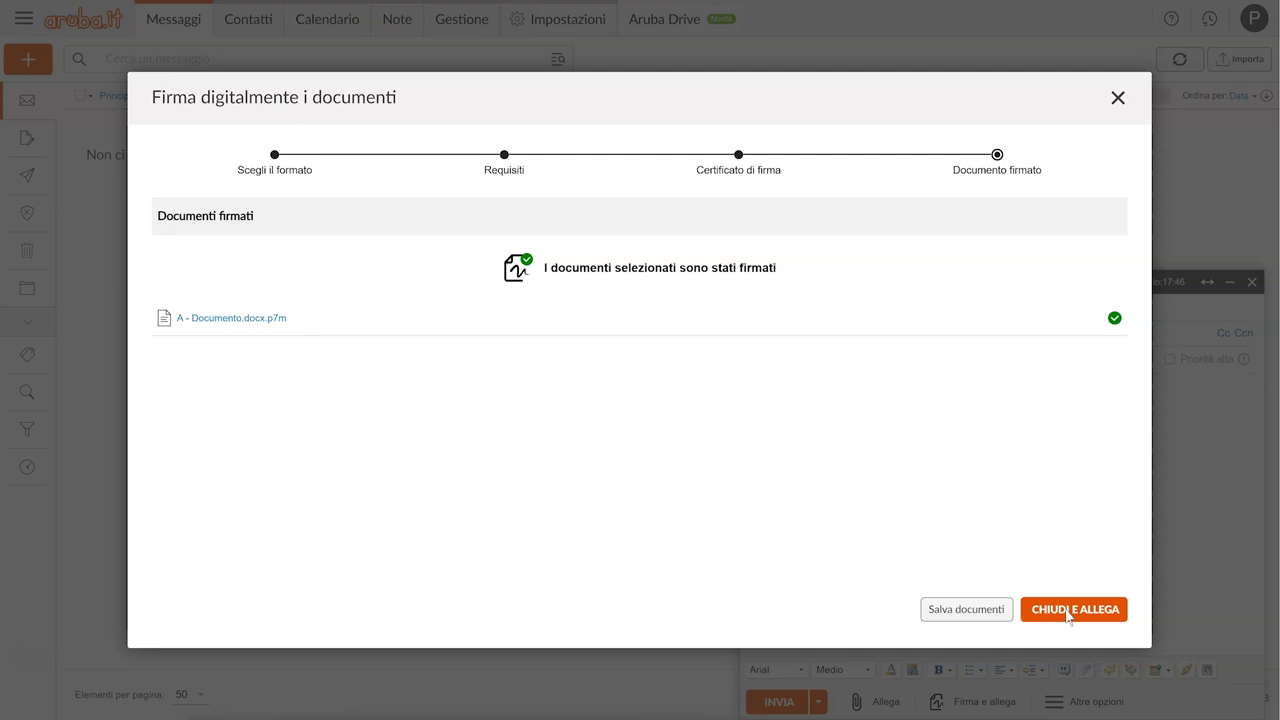
left_click(1068, 612)
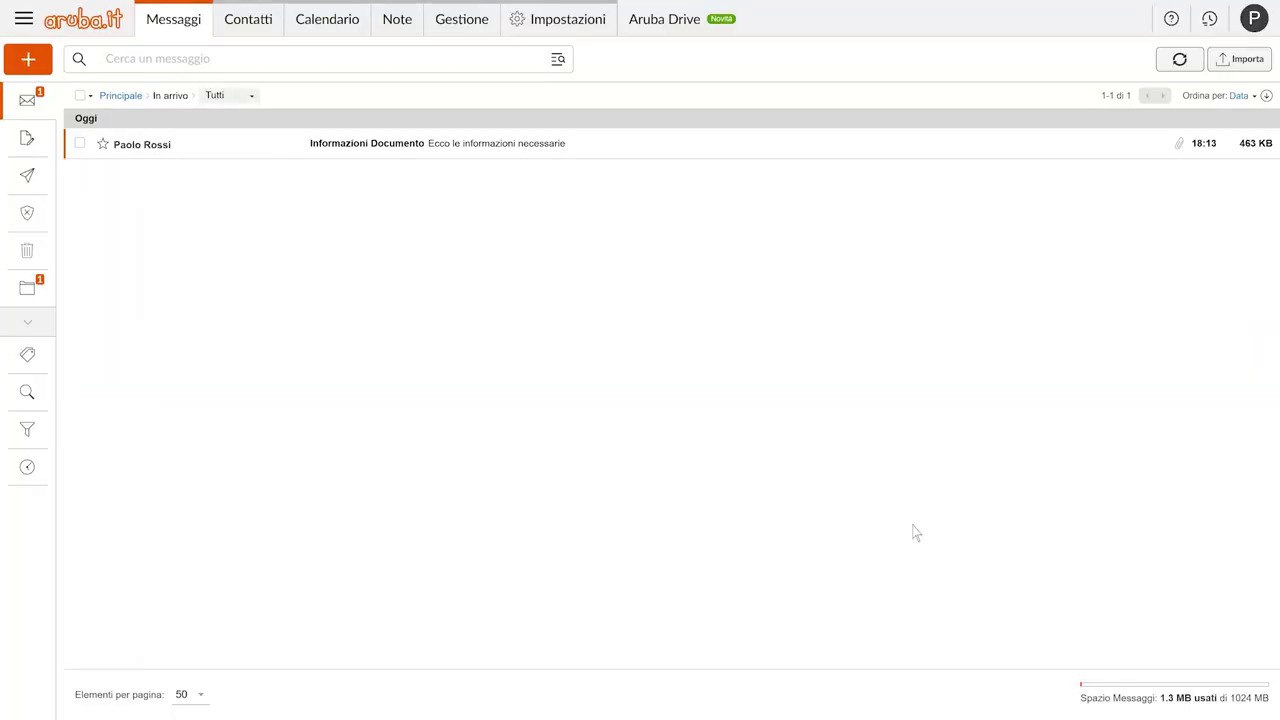
Step: Open Informazioni Documento, abandon the Firma allegati e rispondi attempt, and forward the email
left_click(229, 151)
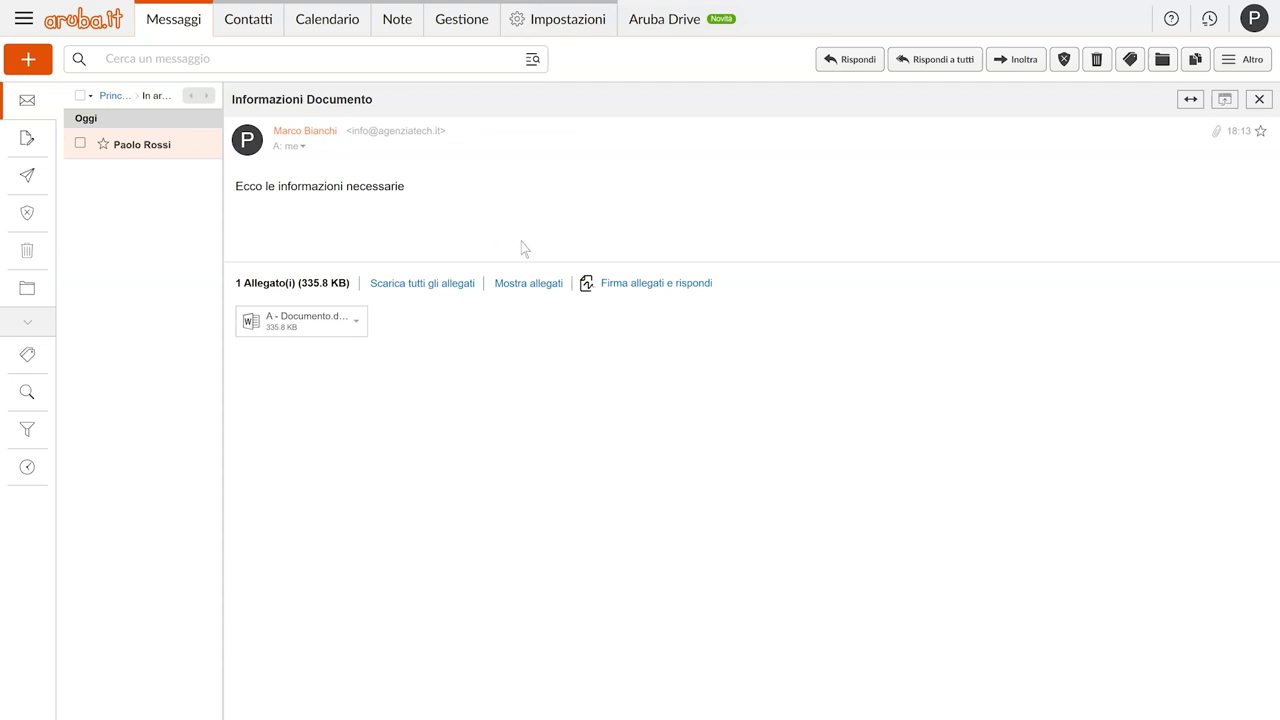
left_click(656, 284)
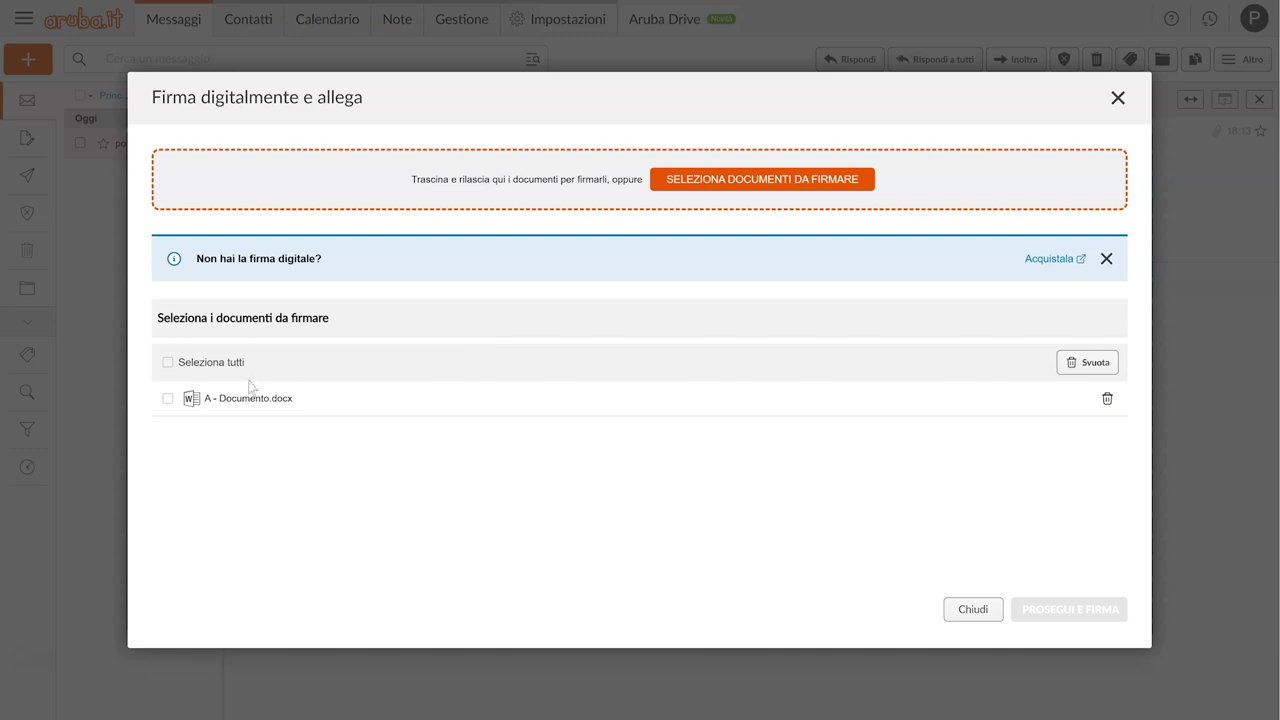
left_click(167, 399)
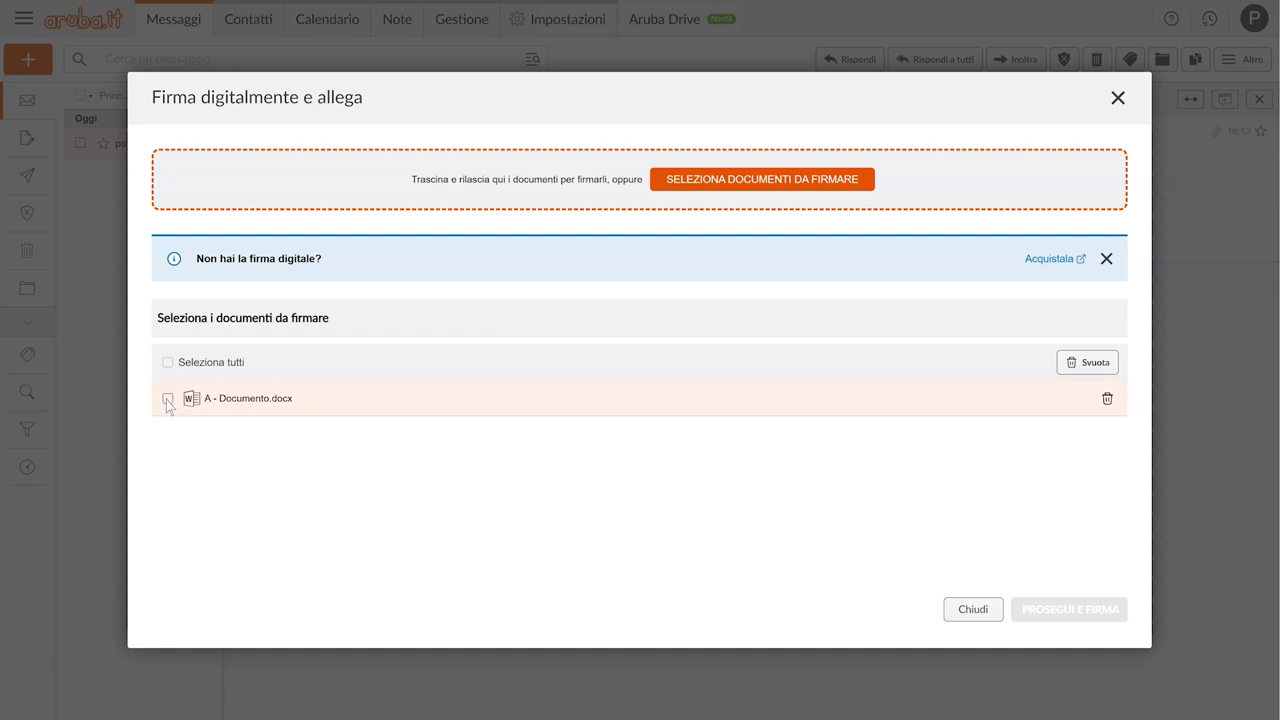
left_click(168, 400)
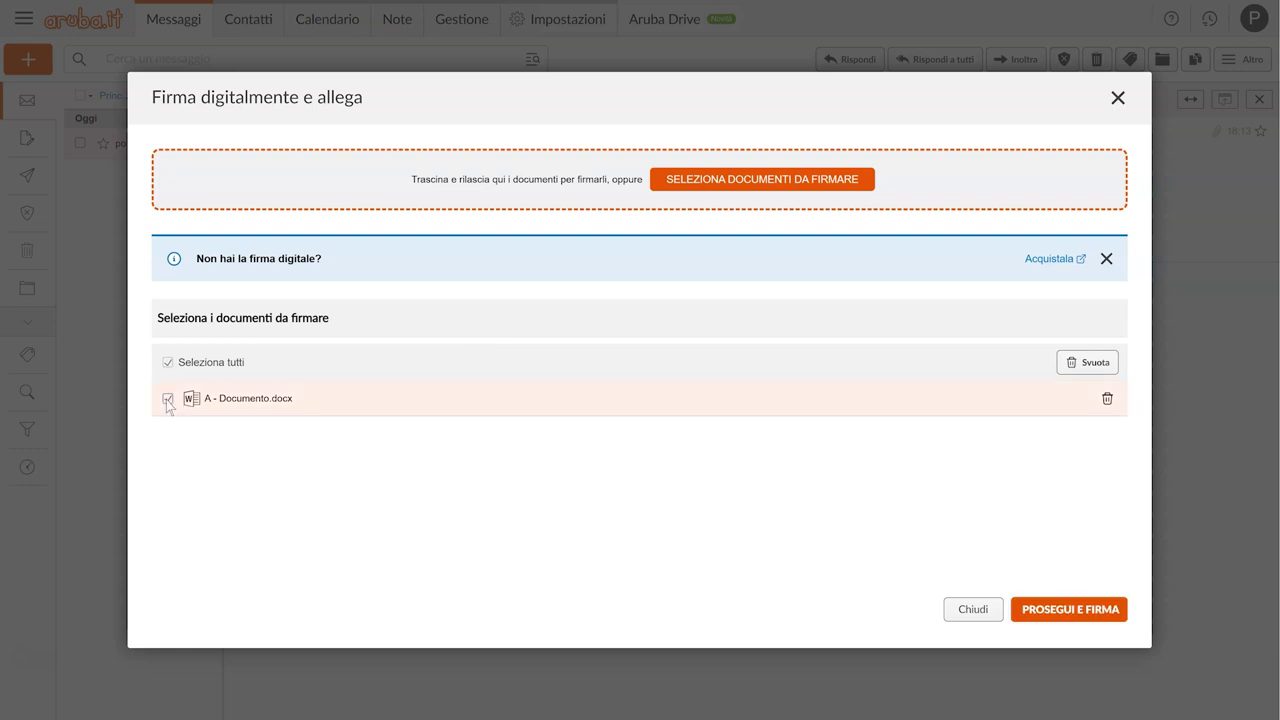
left_click(1092, 614)
left_click(974, 612)
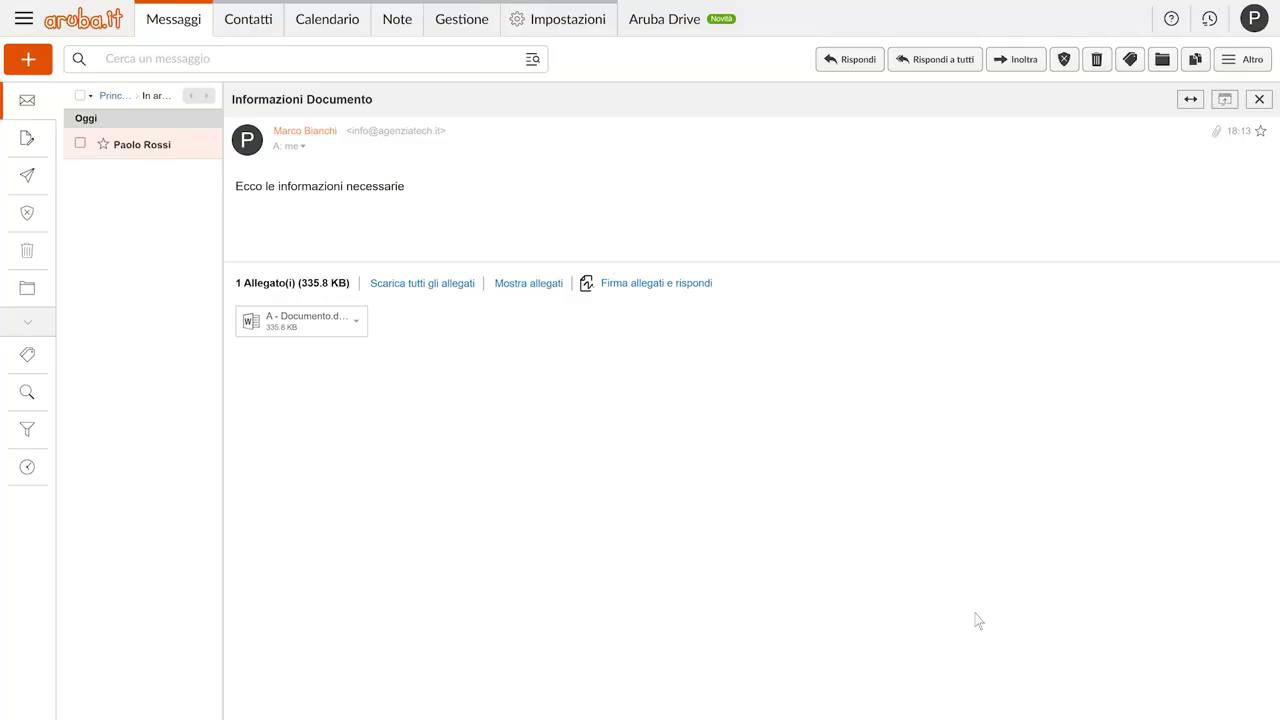
left_click(1018, 60)
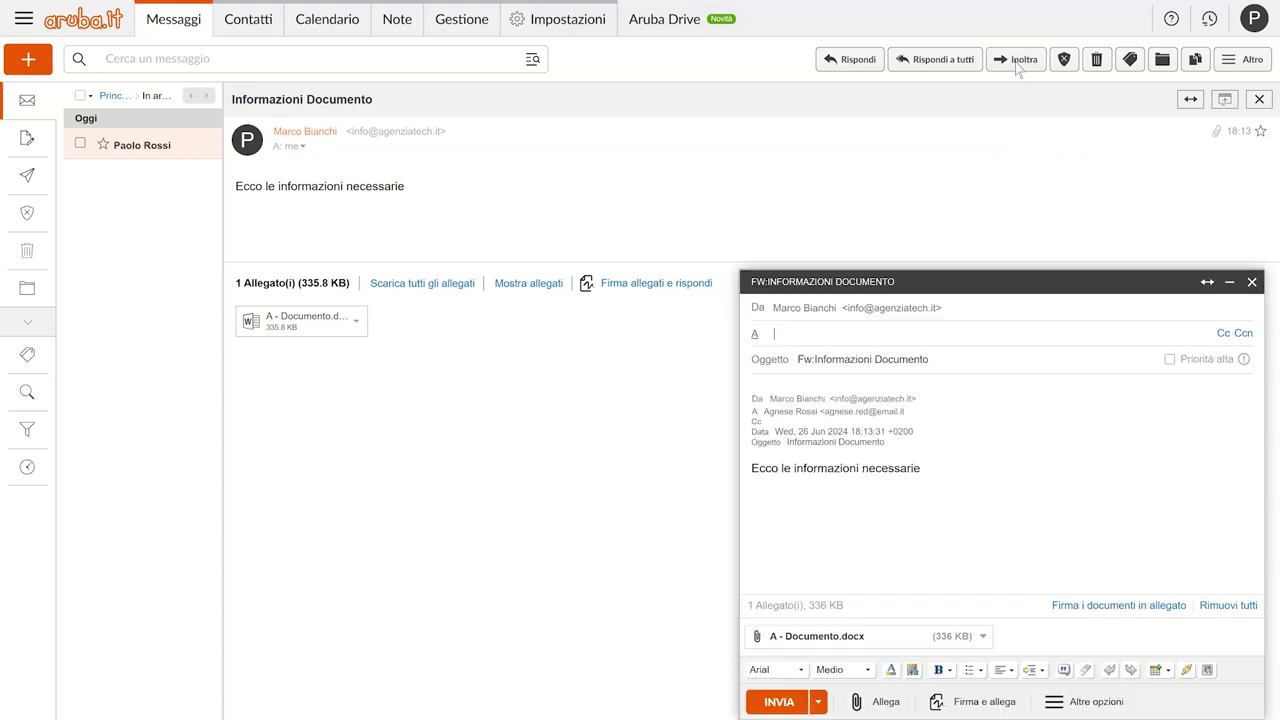